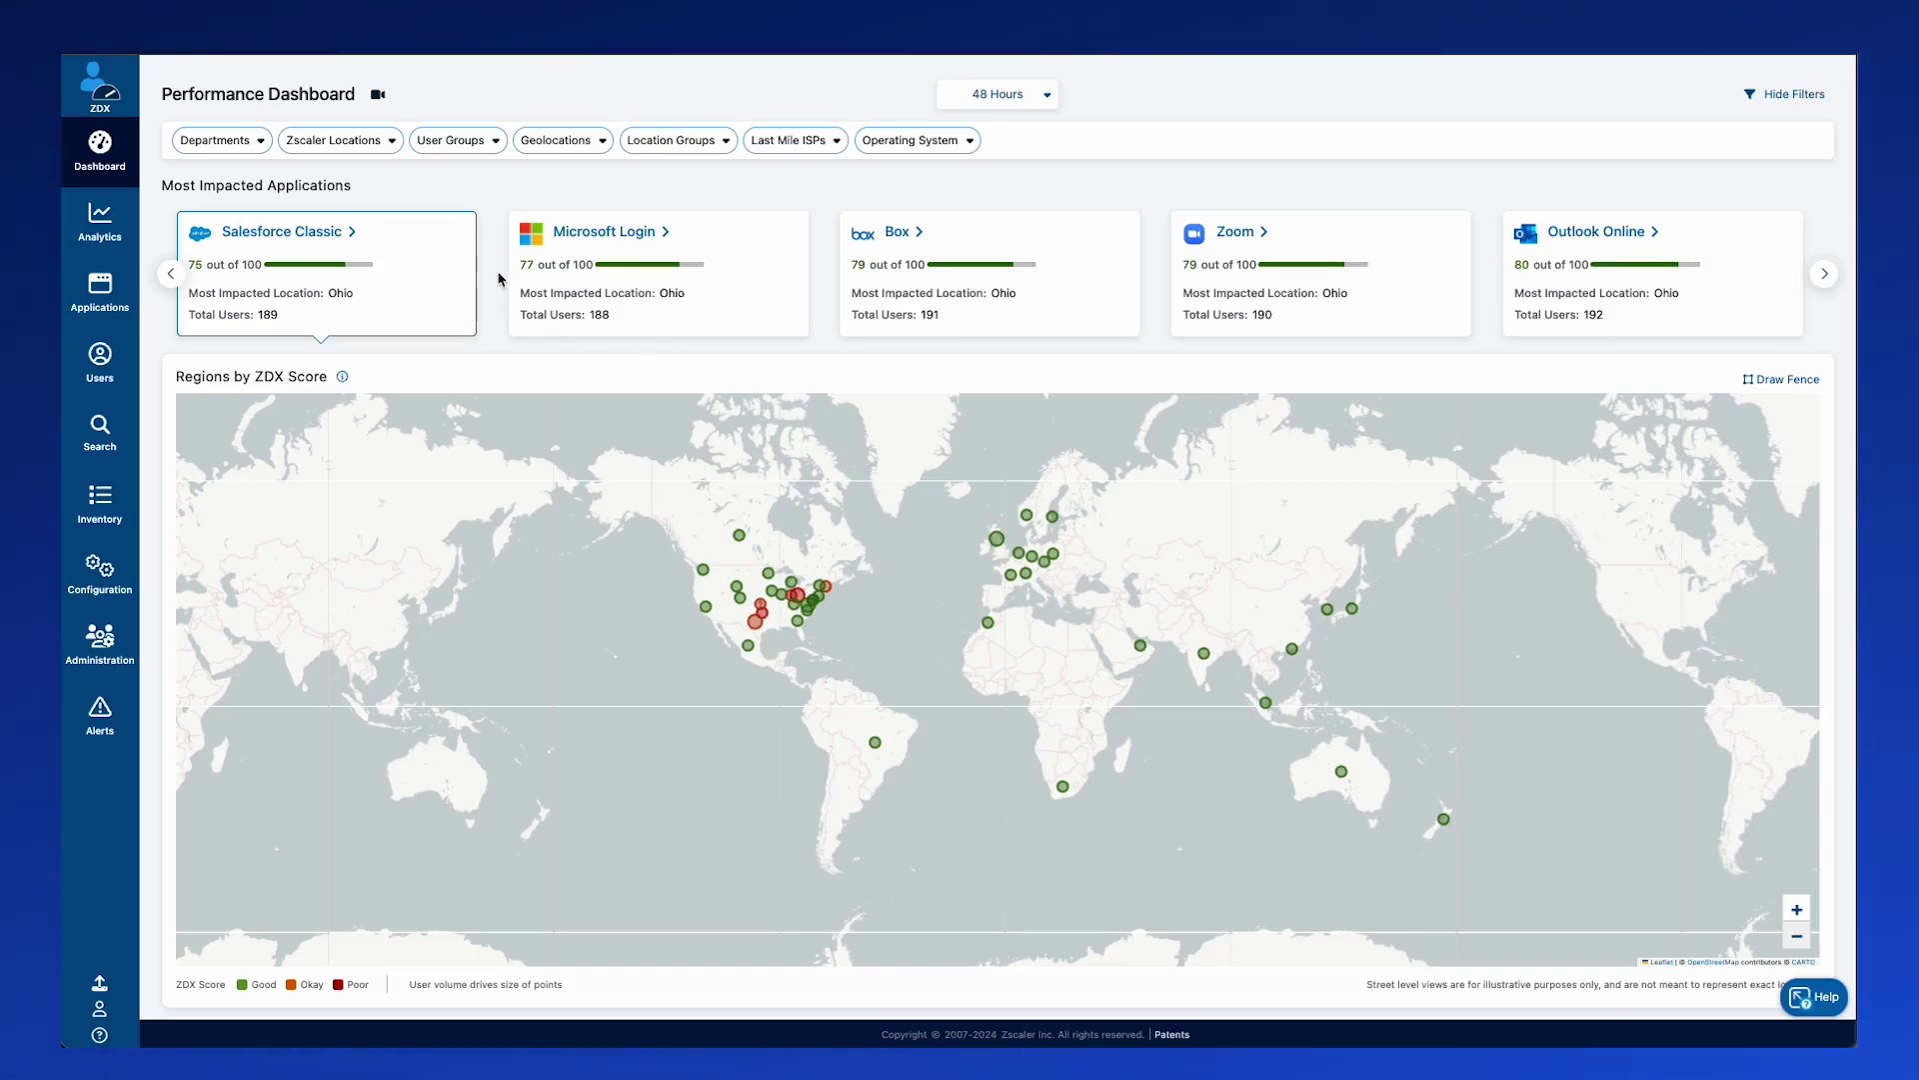
Step: Search departments for 'sale' and apply a filter for the Sales department only
{"action": "left_click", "coordinate": [259, 146]}
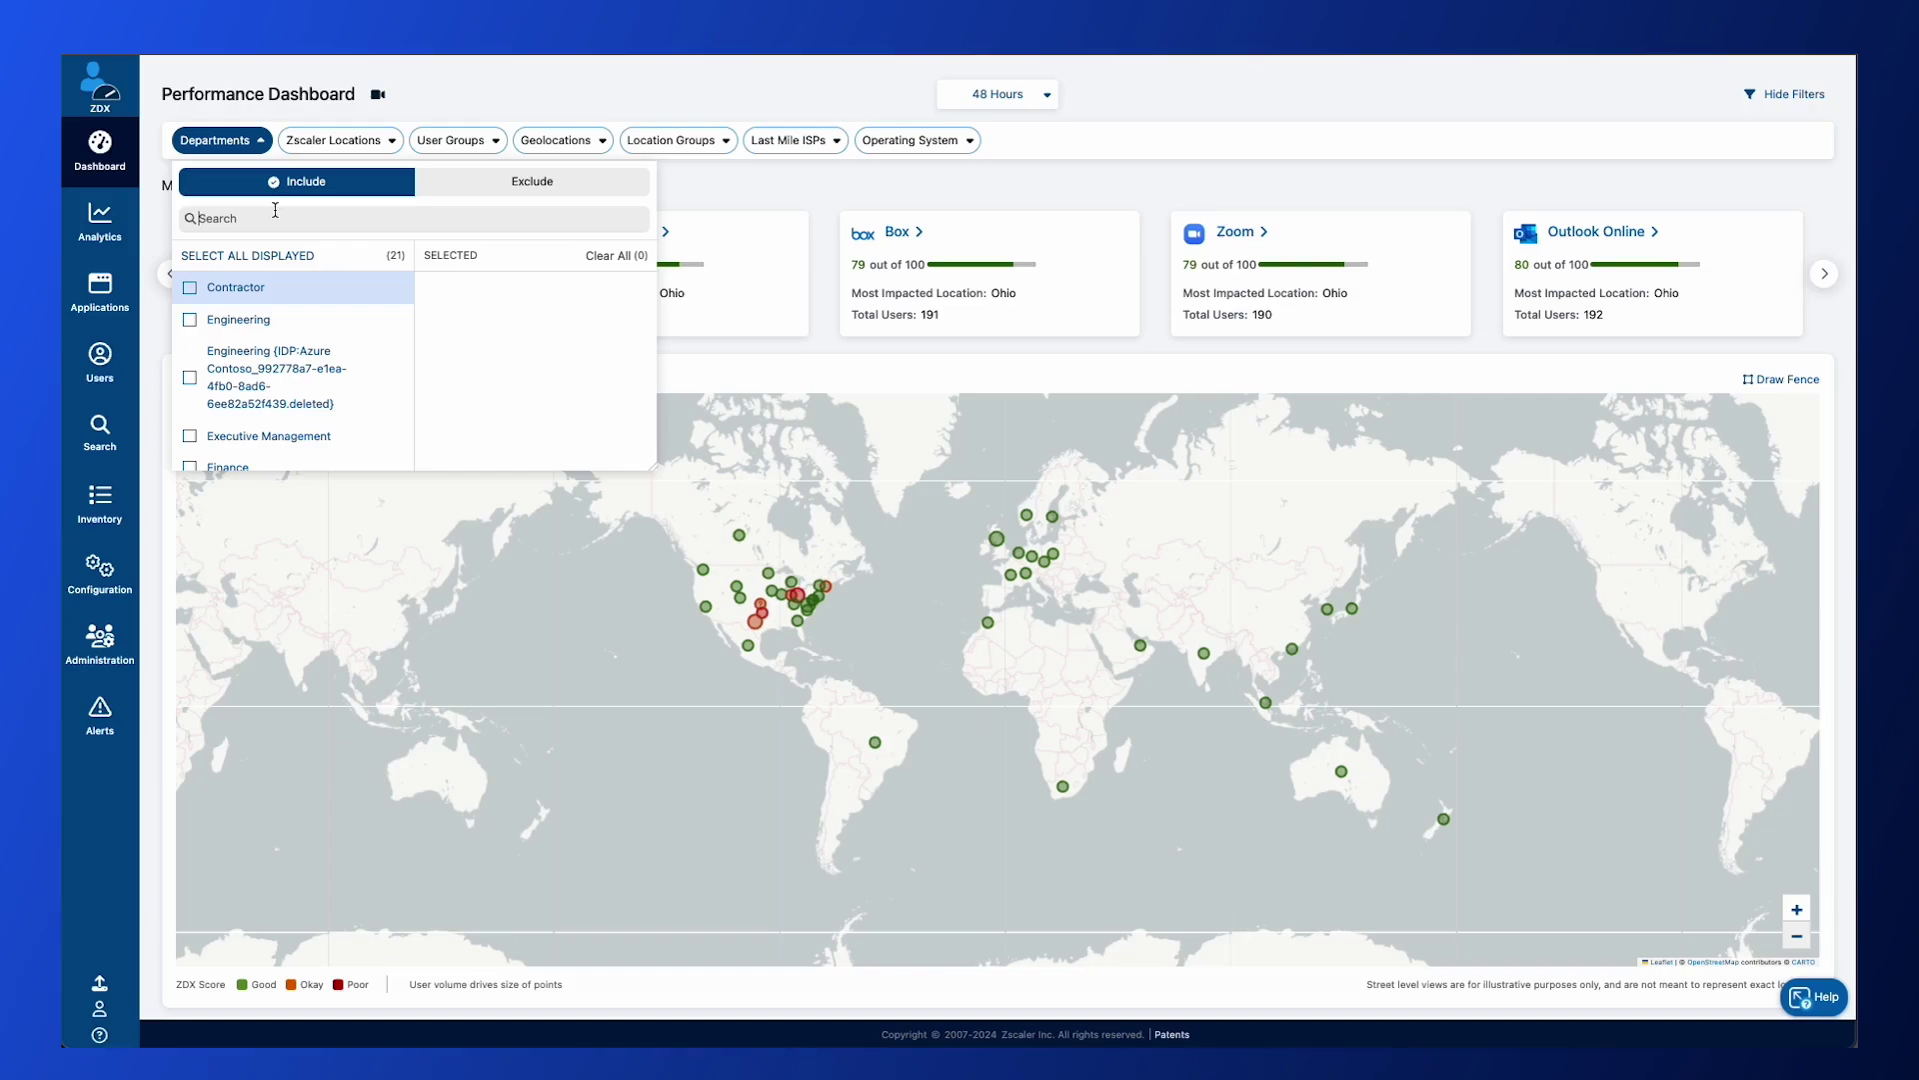
{"action": "type", "text": "sale"}
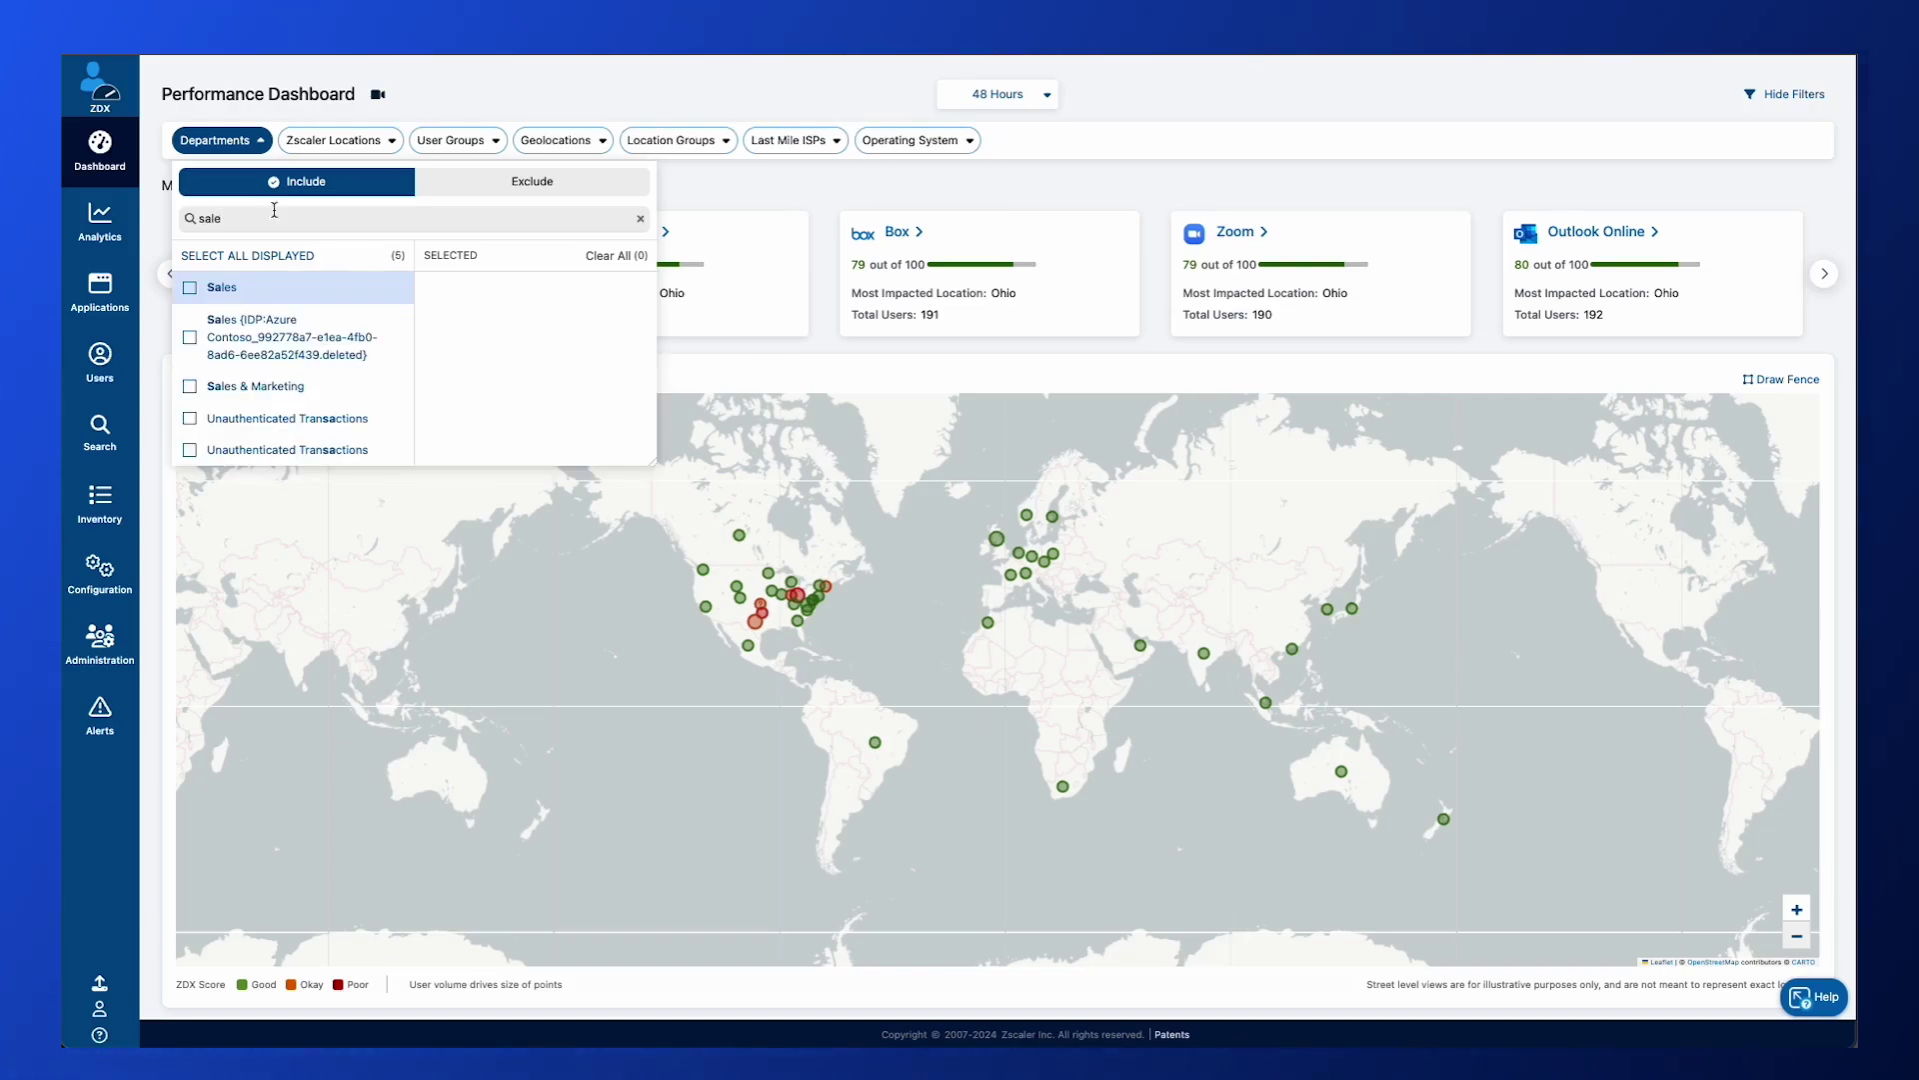
{"action": "left_click", "coordinate": [231, 290]}
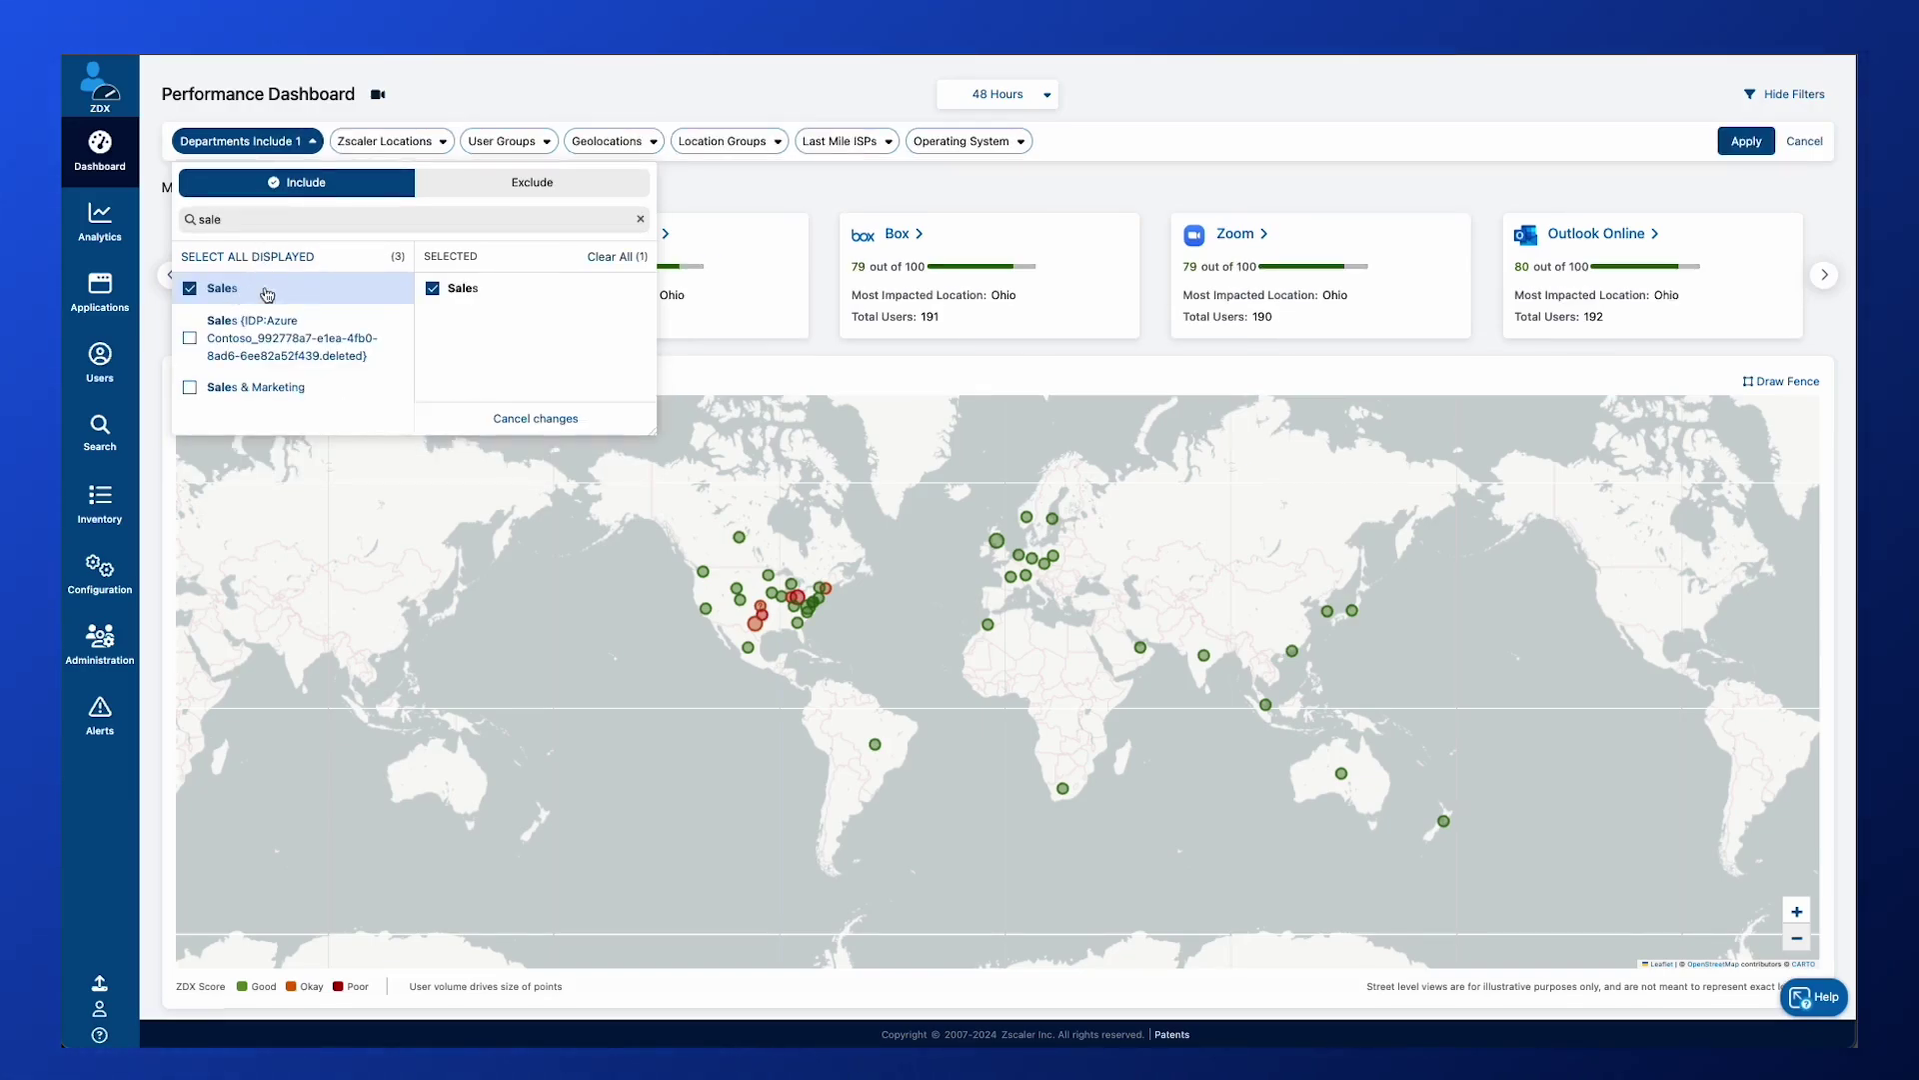
{"action": "left_click", "coordinate": [1759, 143]}
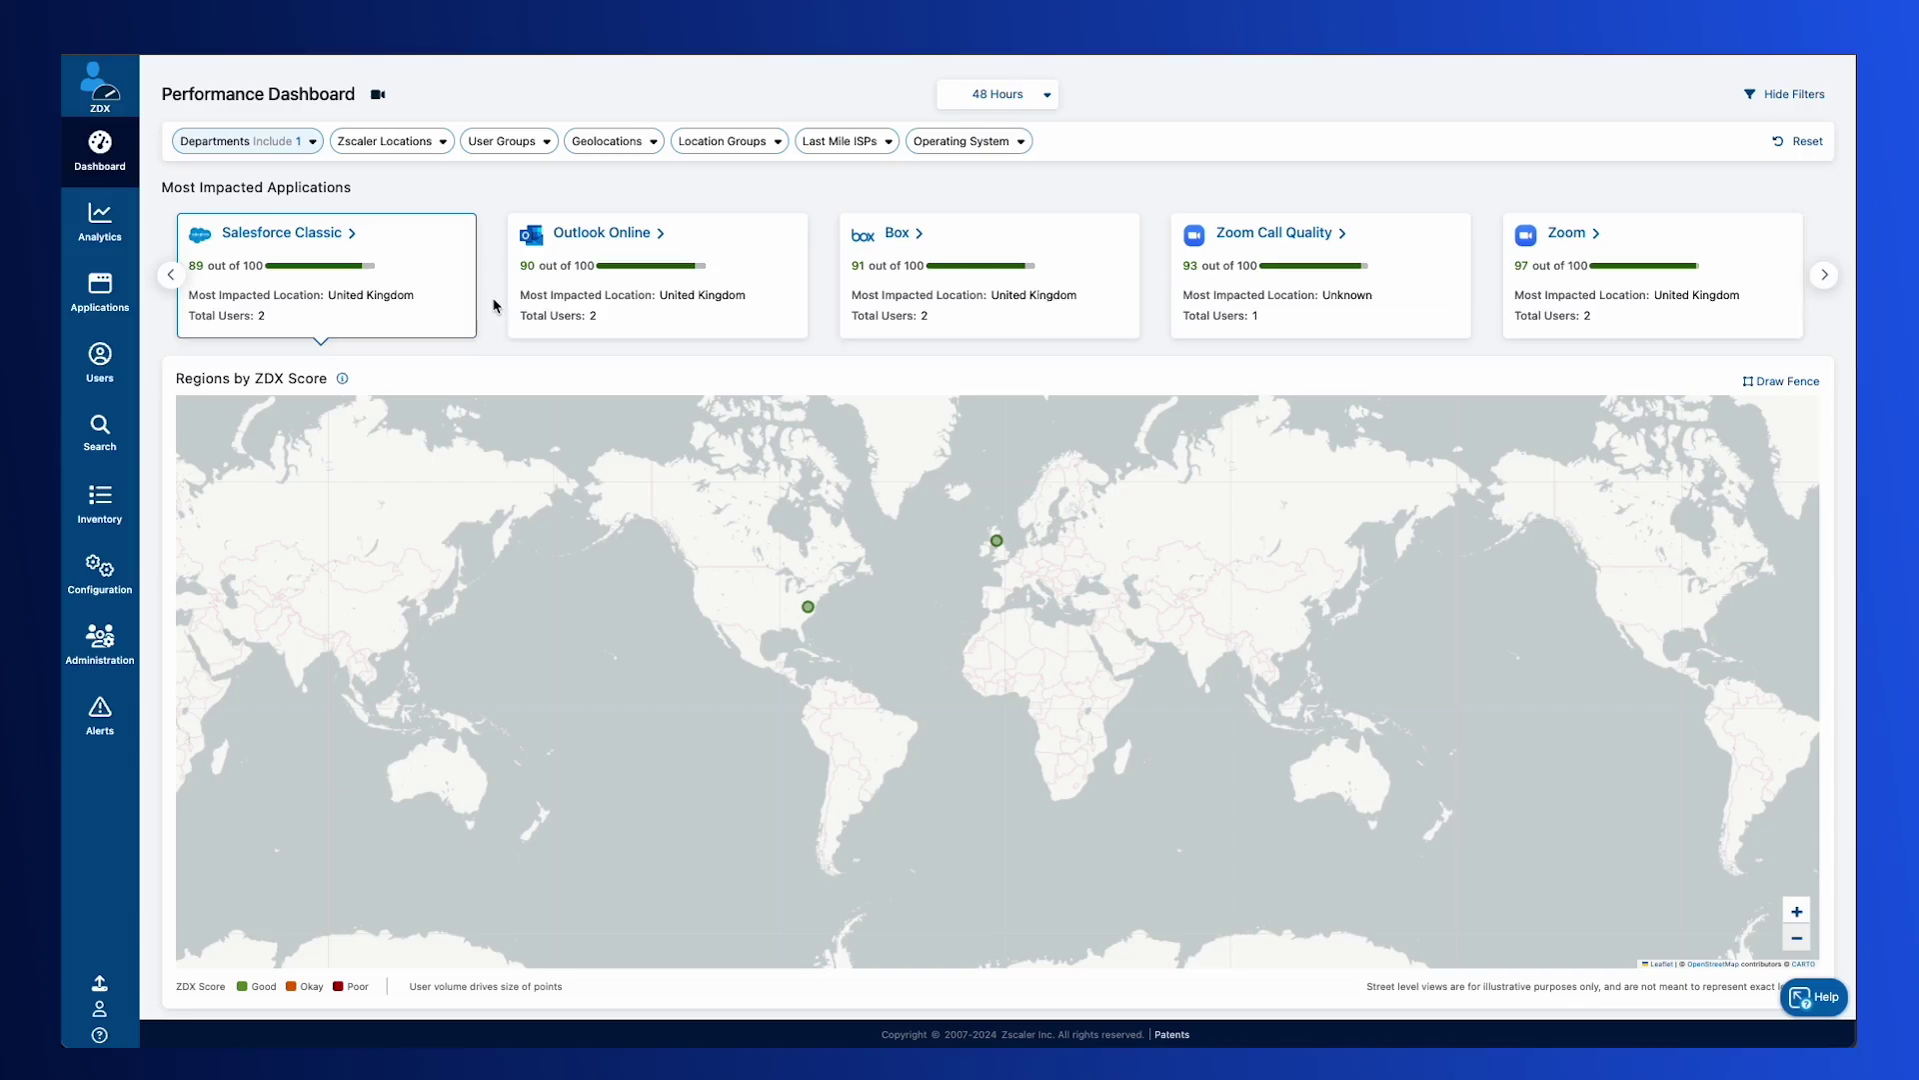
Step: Look up 'sales' in User Groups, then reset to clear the Sales department filter
{"action": "left_click", "coordinate": [535, 150]}
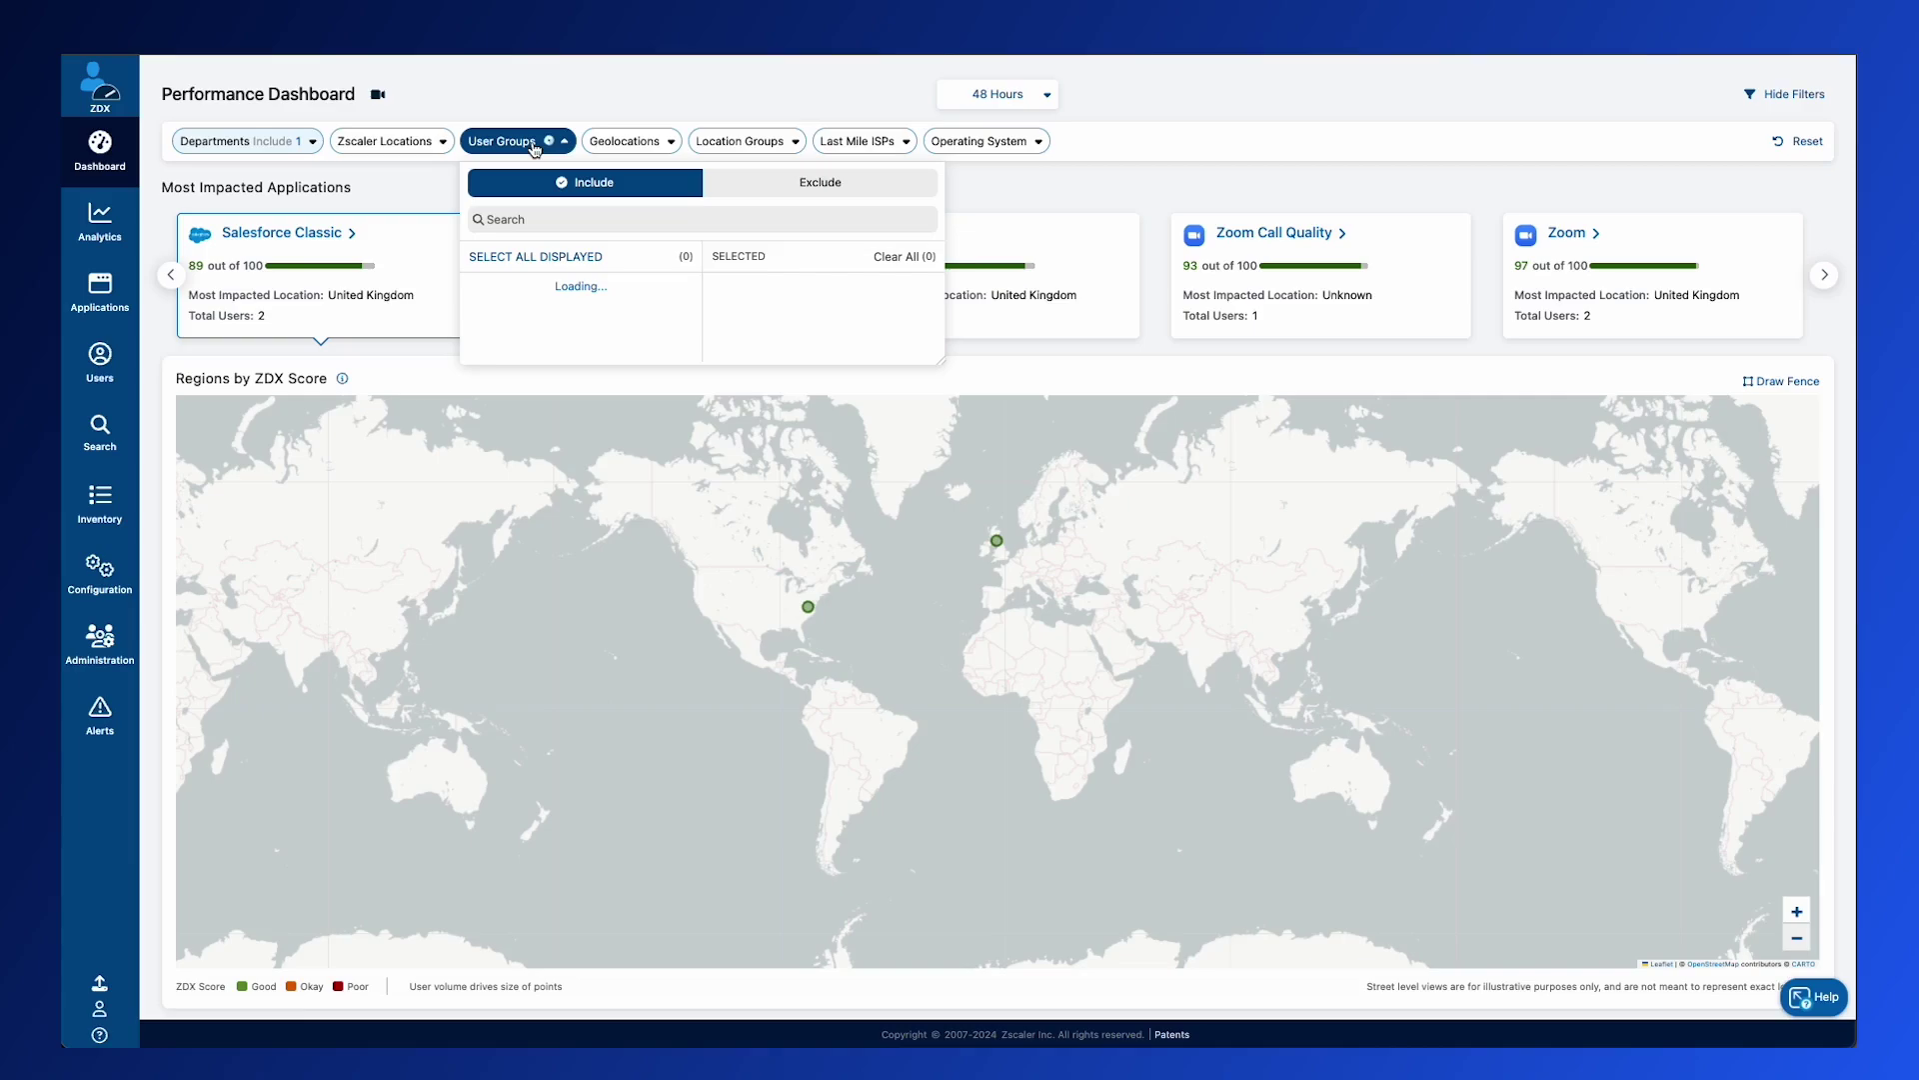
{"action": "type", "text": "sales"}
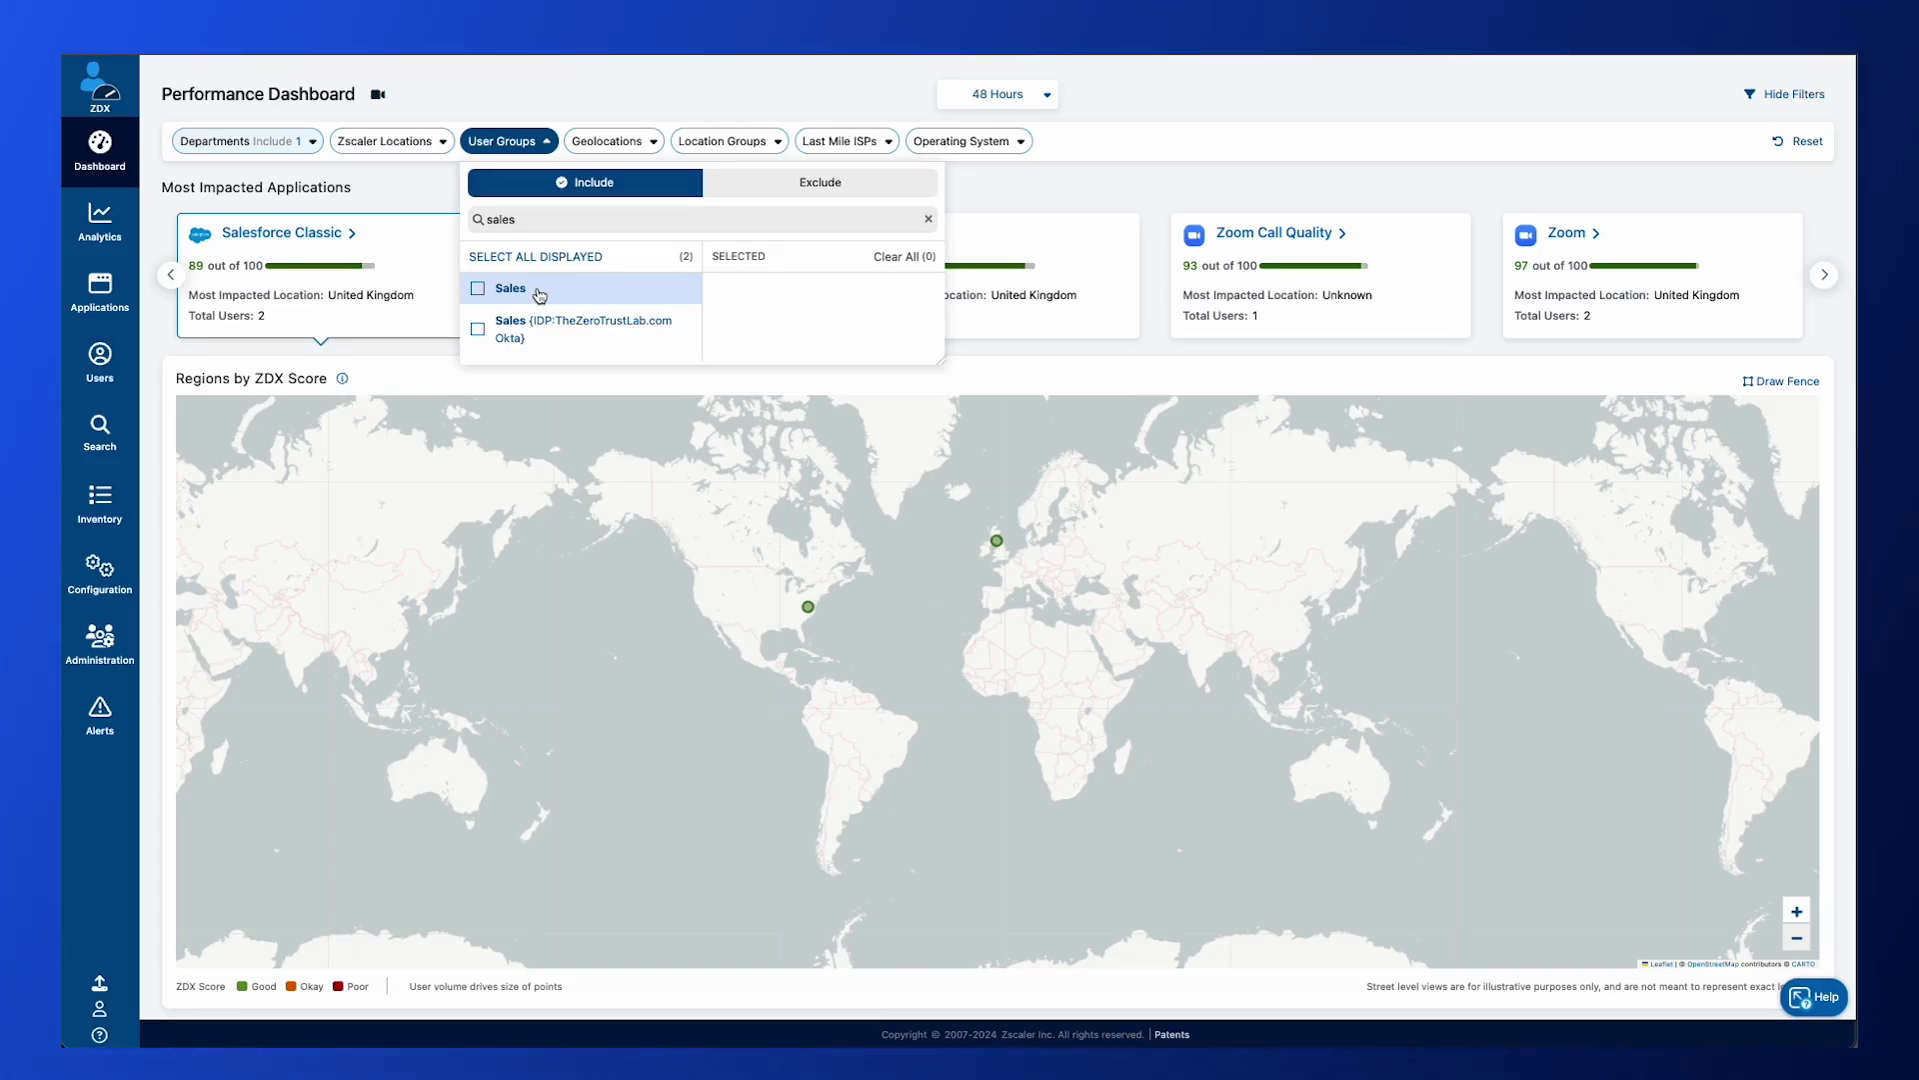
{"action": "left_click", "coordinate": [1797, 142]}
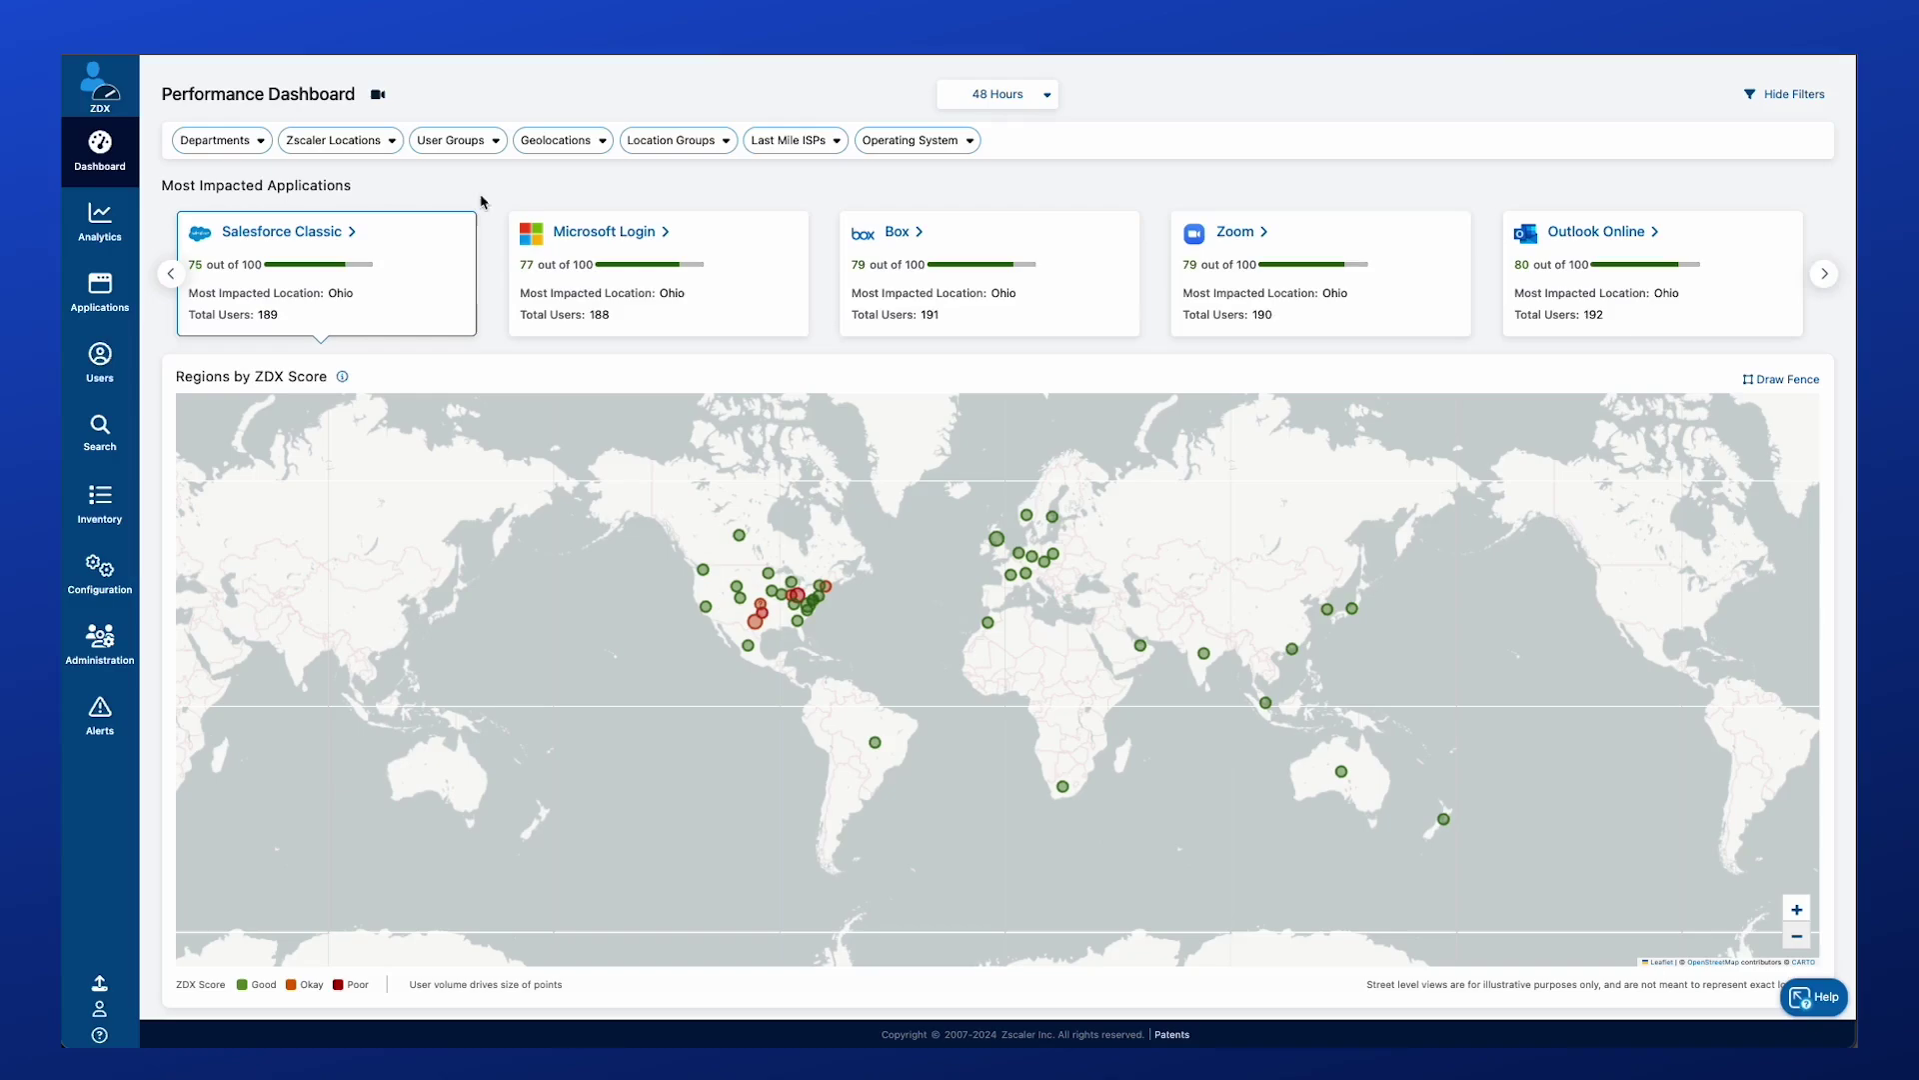
Step: Apply the Columbus Office location filter and page to the next impacted application
{"action": "left_click", "coordinate": [366, 143]}
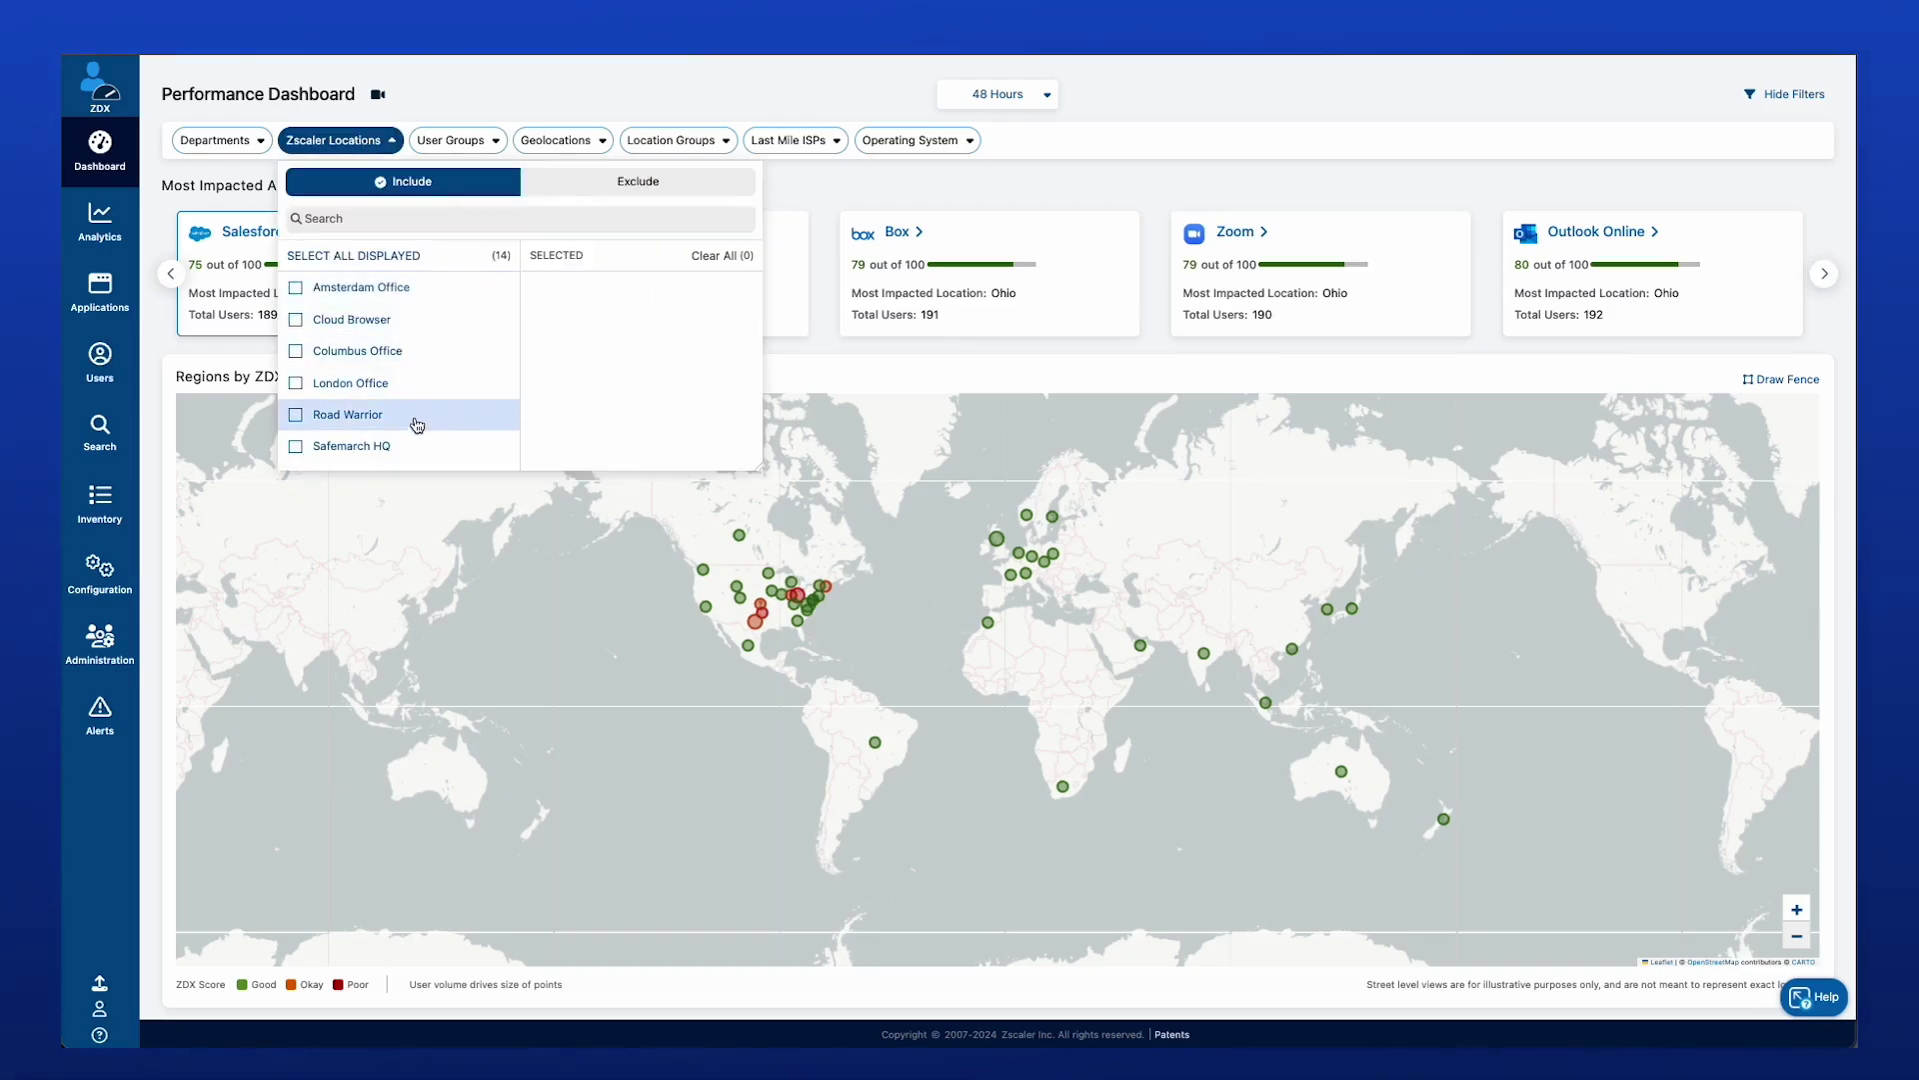
{"action": "scroll", "coordinate": [418, 425], "scroll_direction": "down", "scroll_amount": 3}
{"action": "scroll", "coordinate": [412, 425], "scroll_direction": "up", "scroll_amount": 1}
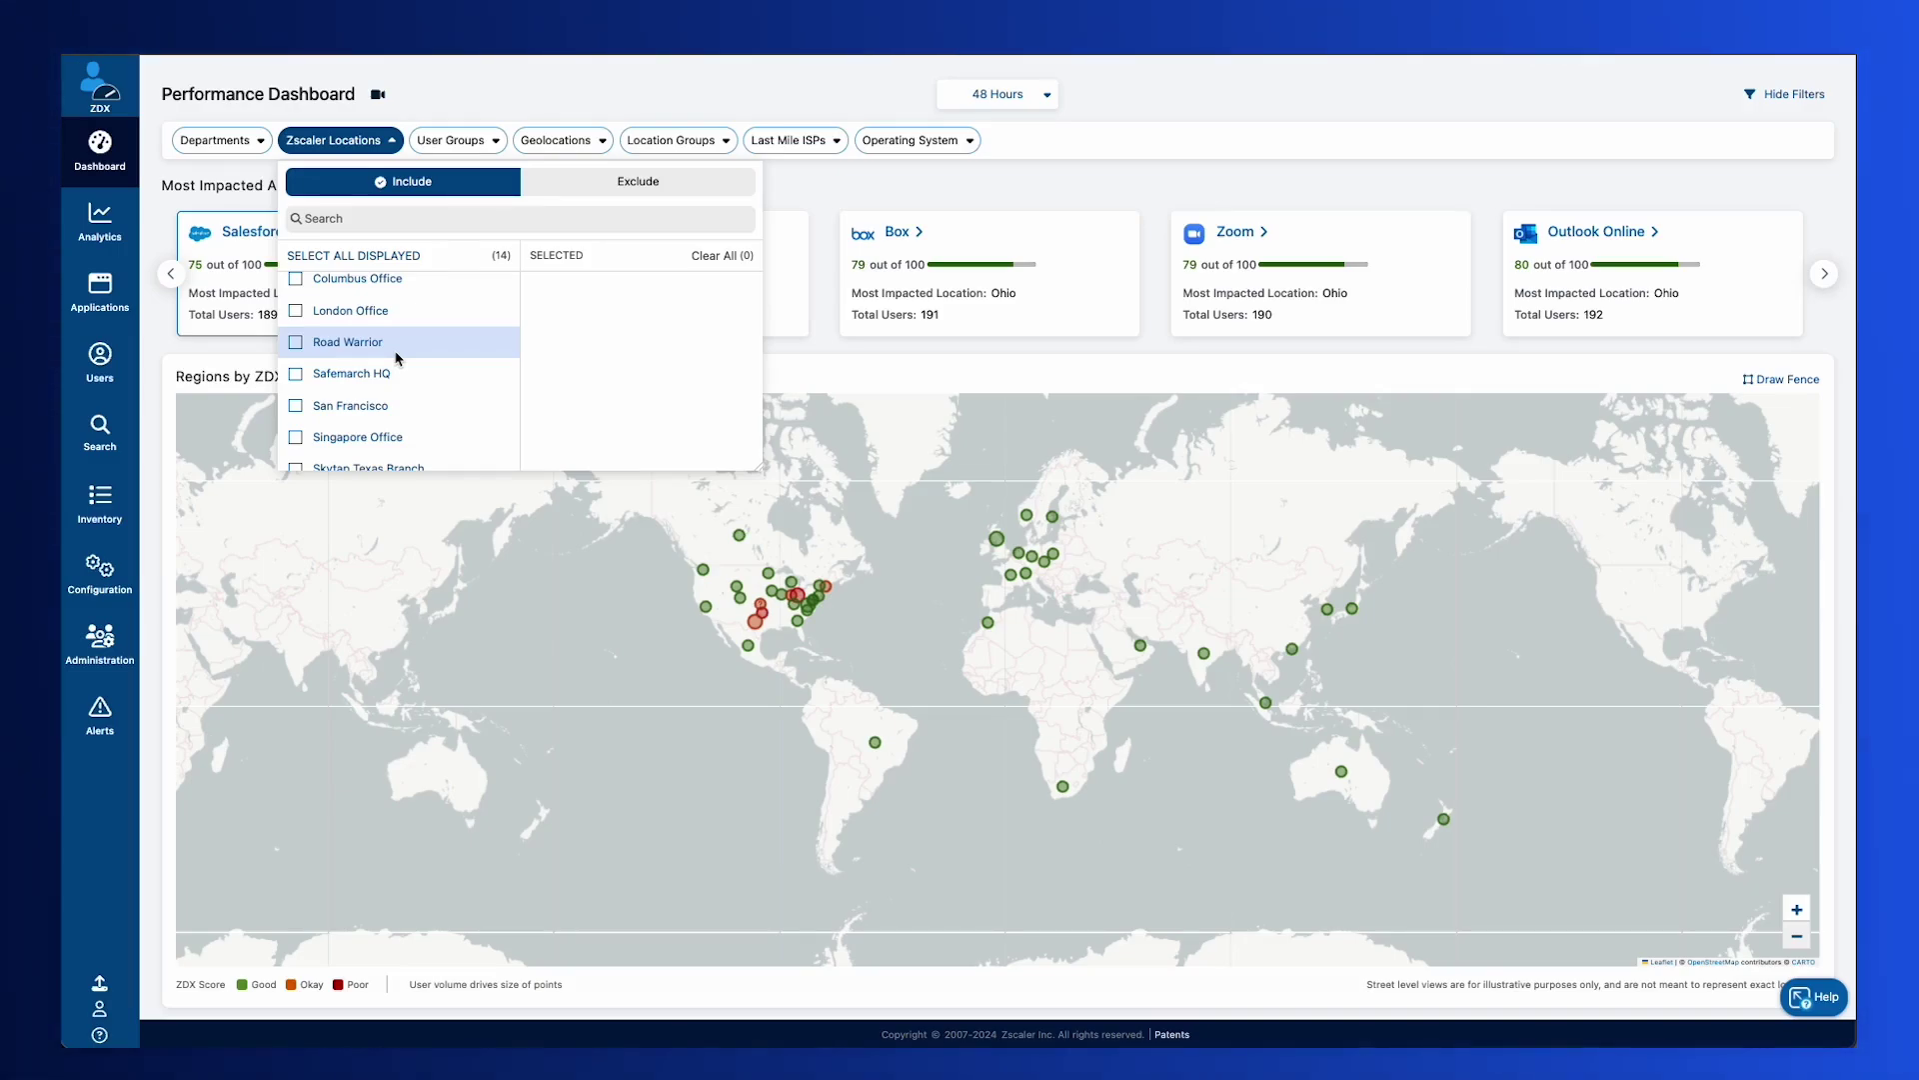
{"action": "scroll", "coordinate": [397, 358], "scroll_direction": "down", "scroll_amount": 1}
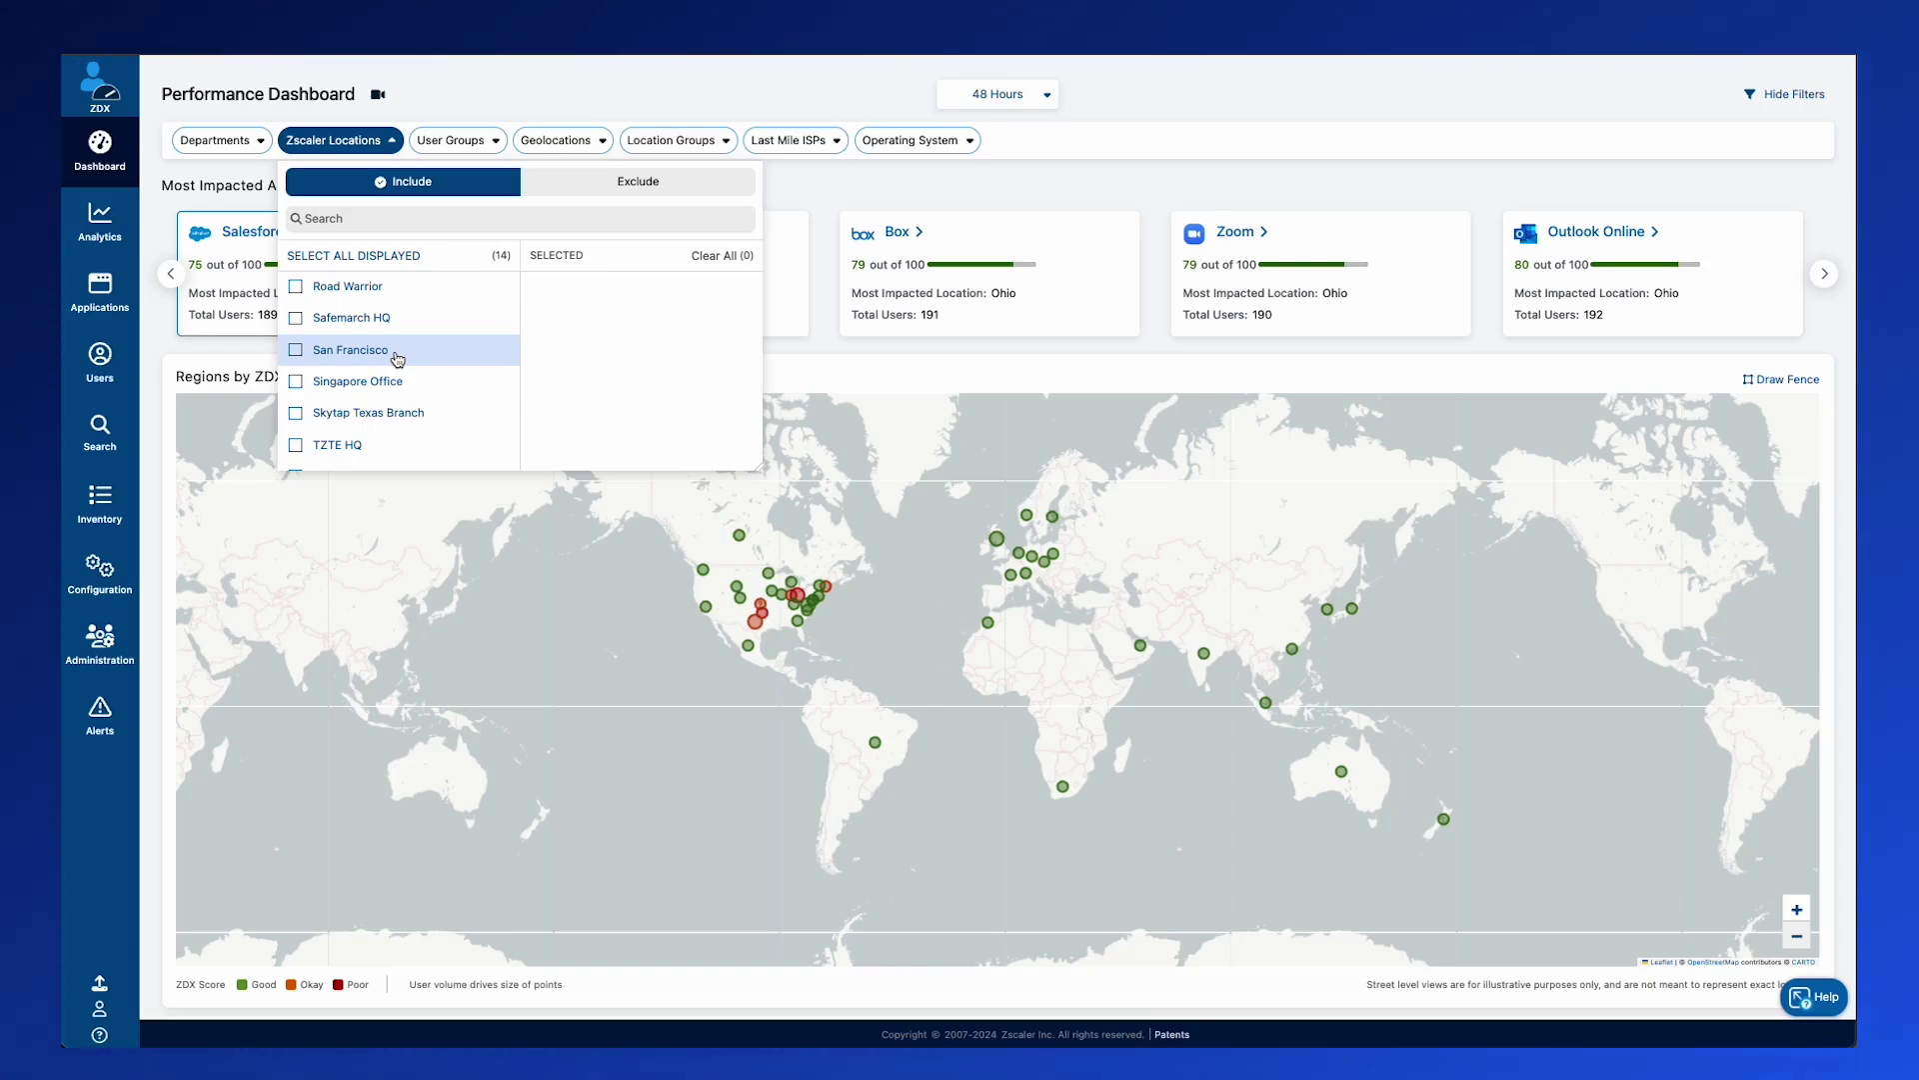
{"action": "scroll", "coordinate": [397, 360], "scroll_direction": "up", "scroll_amount": 2}
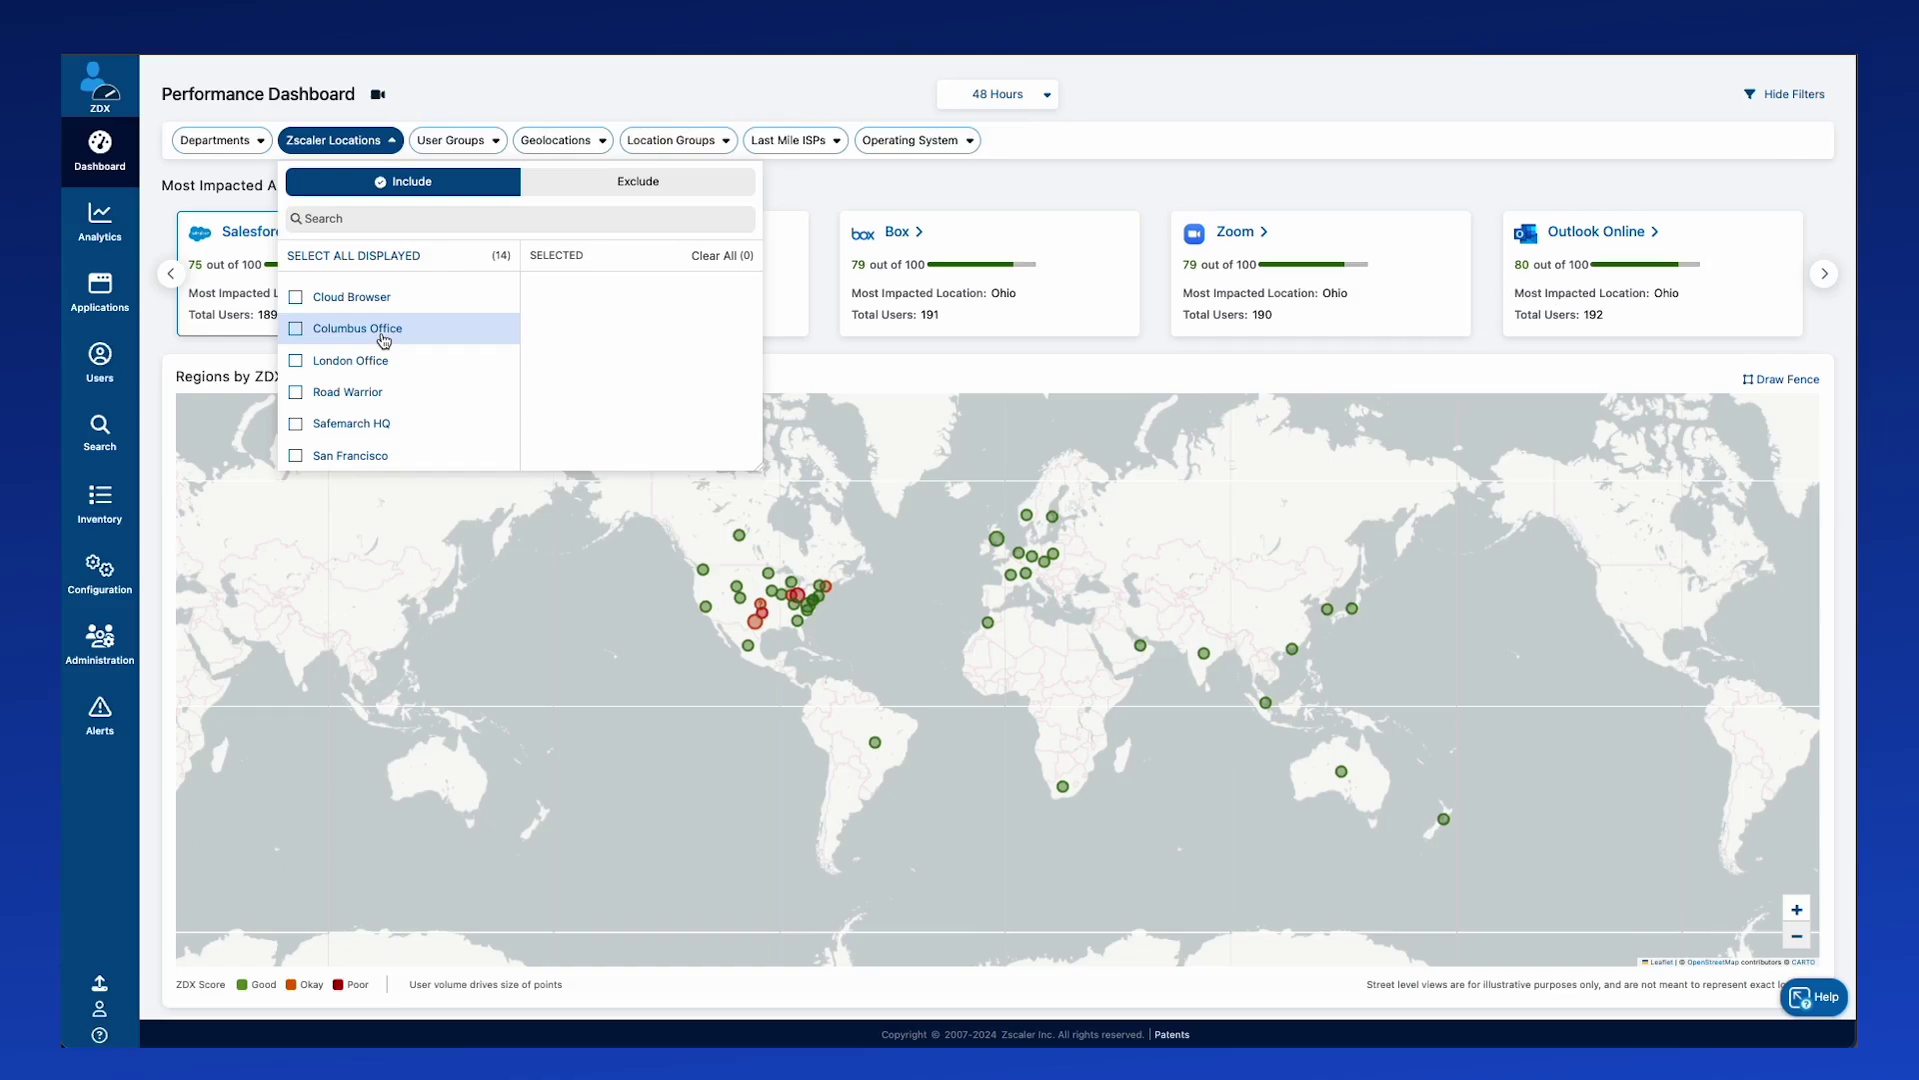
{"action": "left_click", "coordinate": [384, 340]}
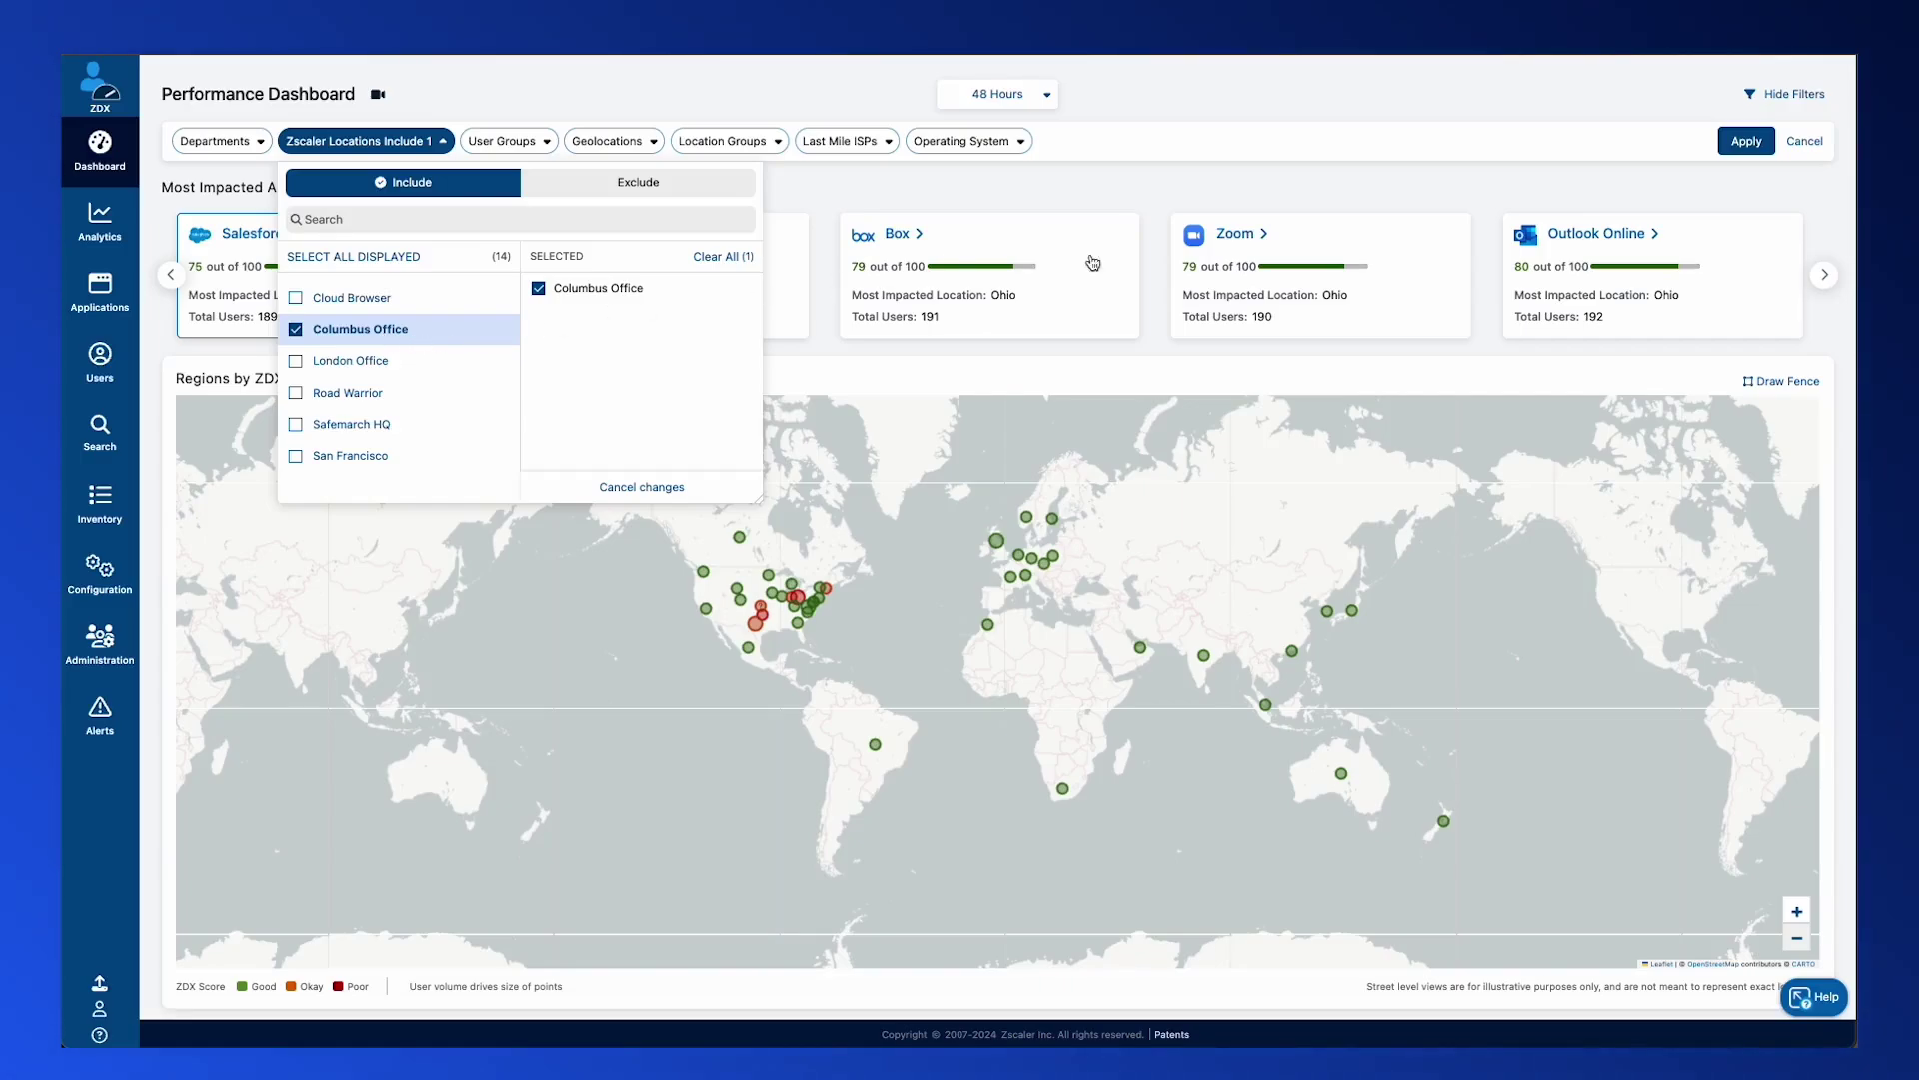
{"action": "left_click", "coordinate": [1746, 141]}
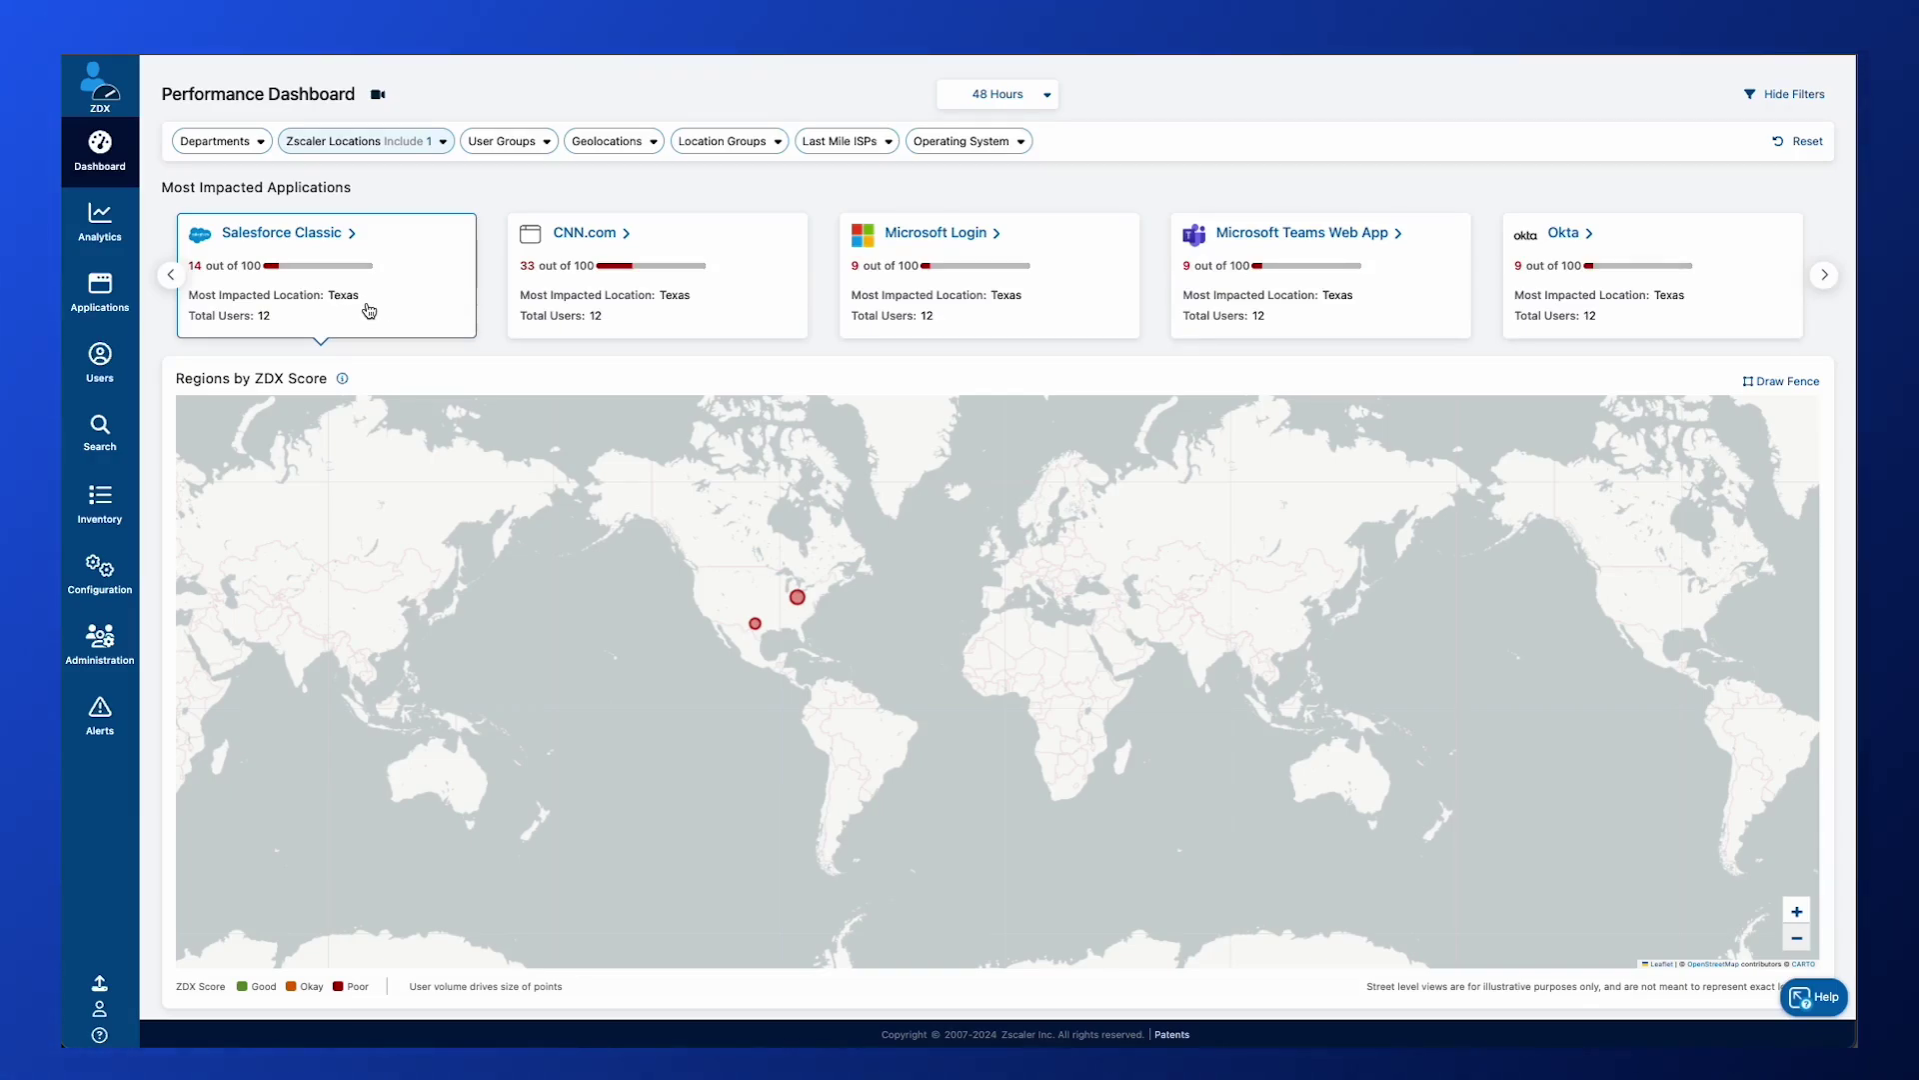
{"action": "left_click", "coordinate": [1824, 276]}
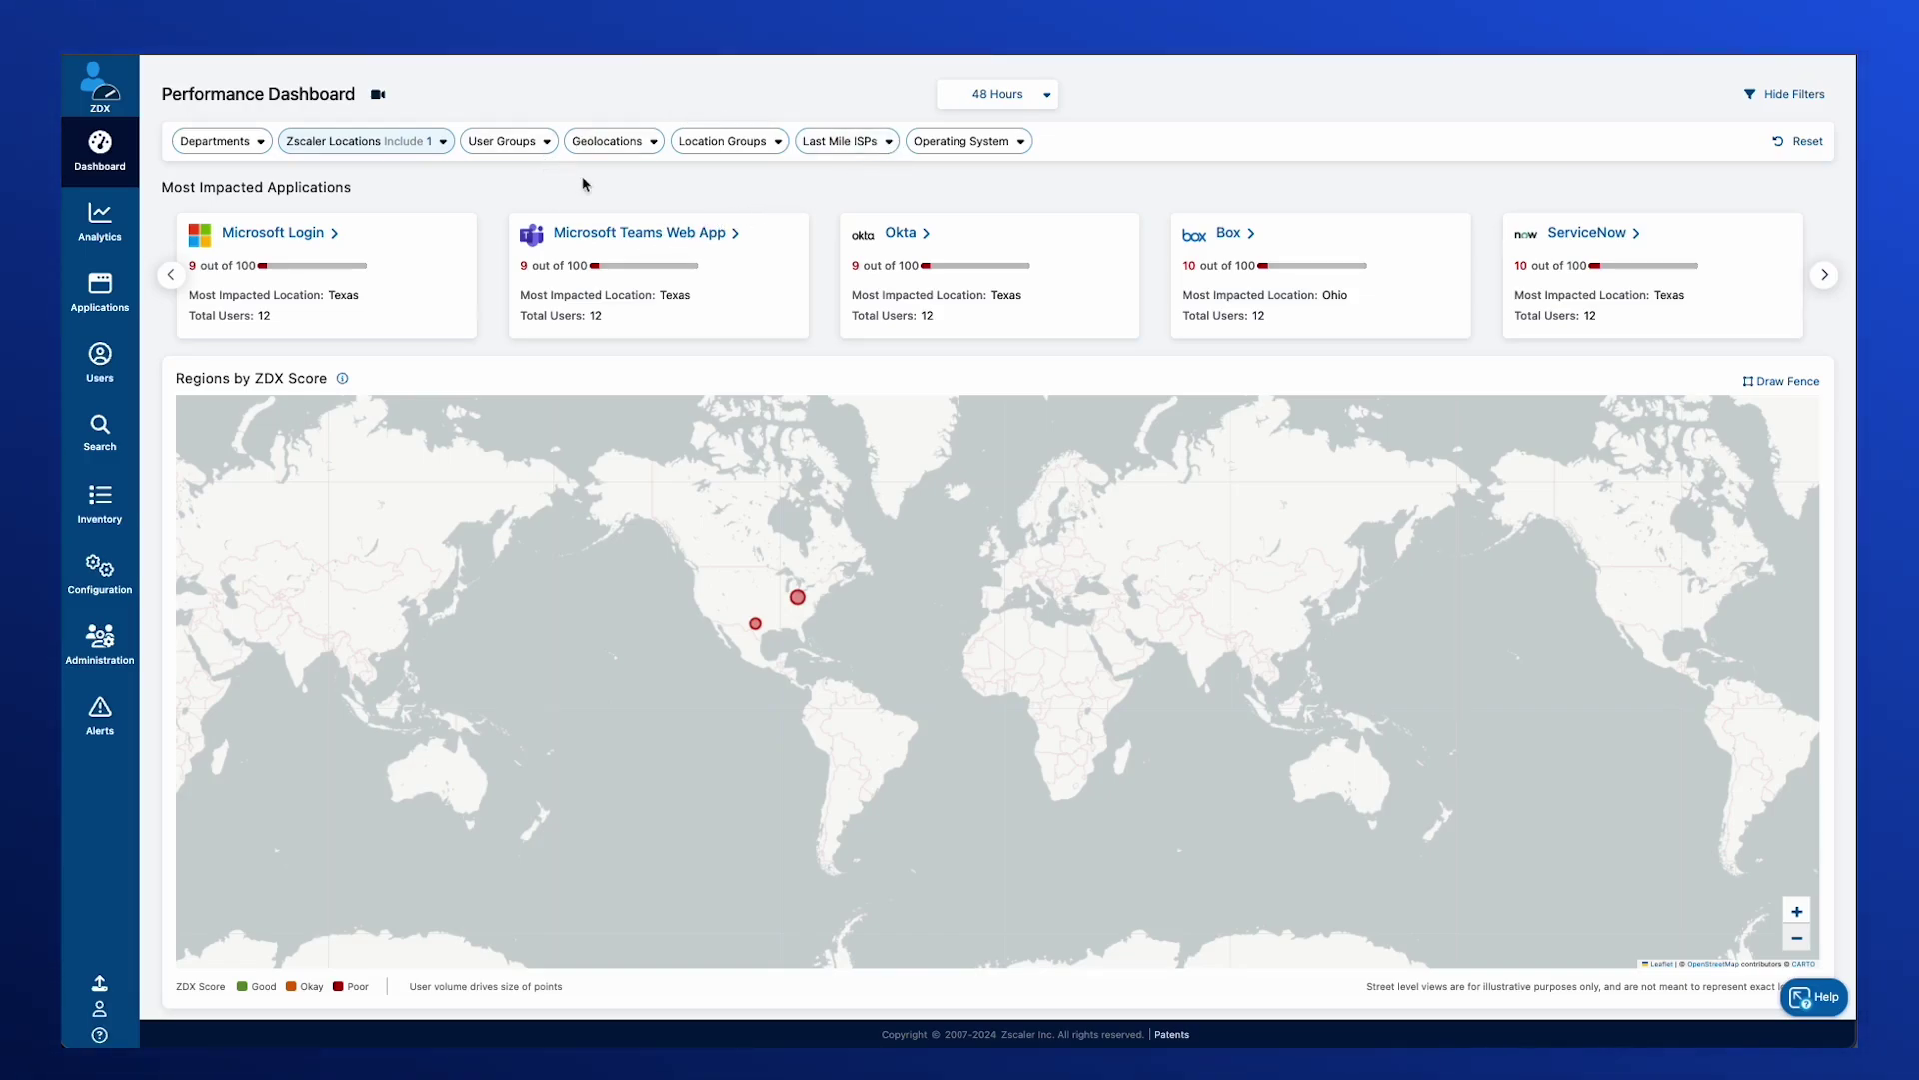
Step: Browse the Last Mile ISPs list, then reset to clear the Columbus Office filter
{"action": "left_click", "coordinate": [849, 147]}
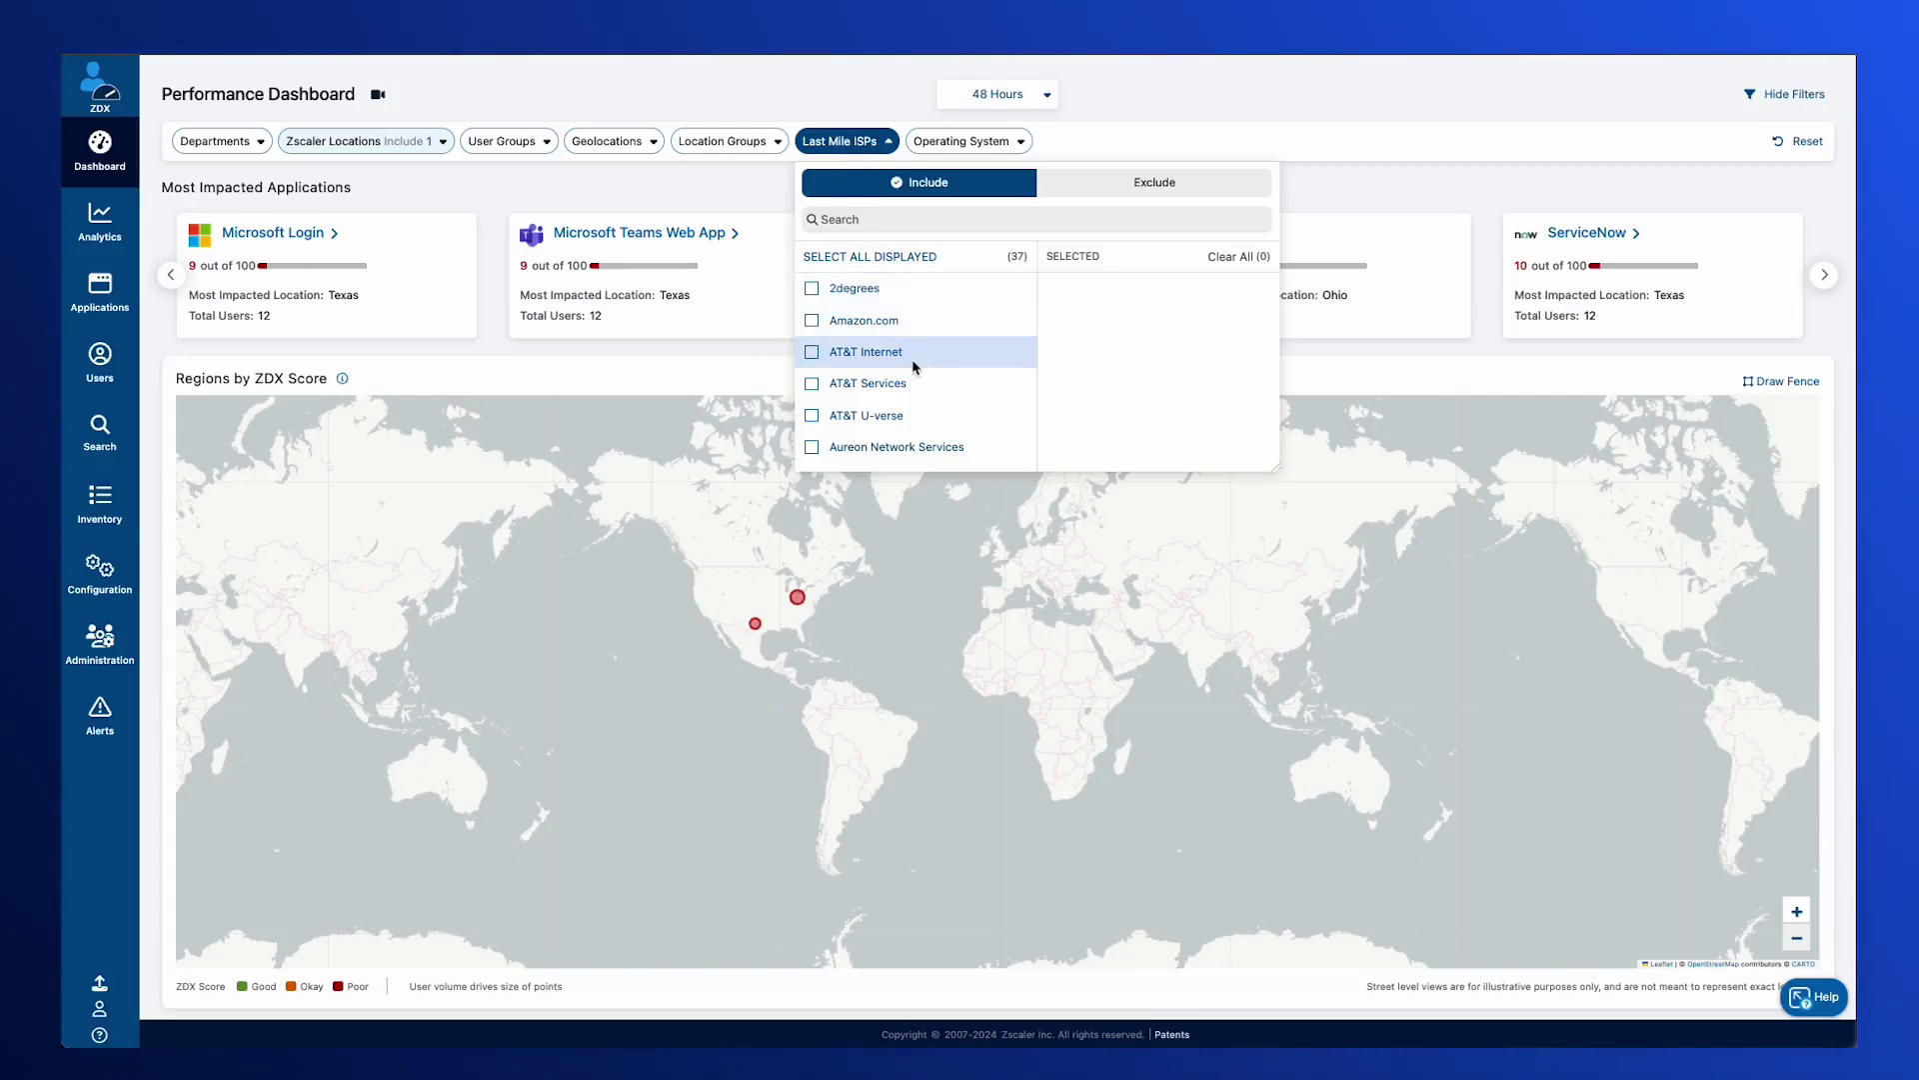
{"action": "scroll", "coordinate": [911, 357], "scroll_direction": "down", "scroll_amount": 1}
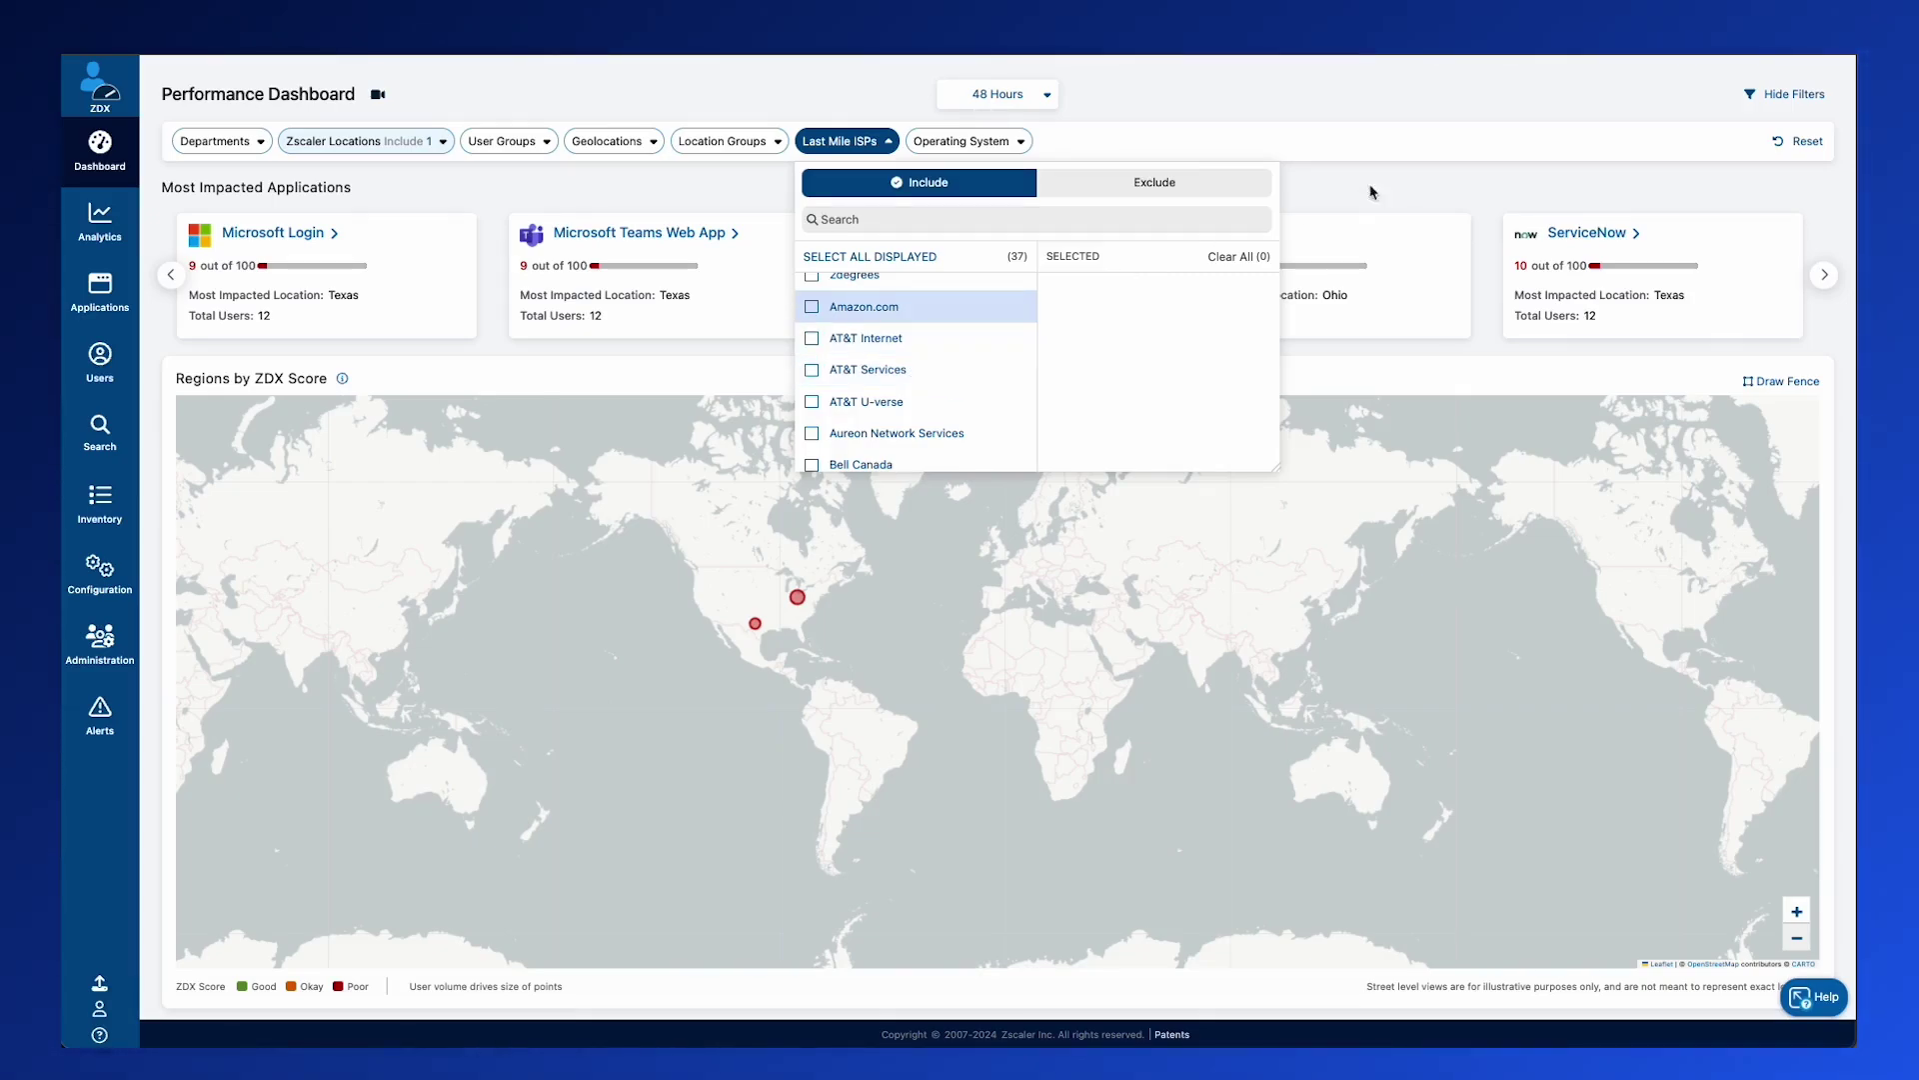
{"action": "left_click", "coordinate": [1799, 141]}
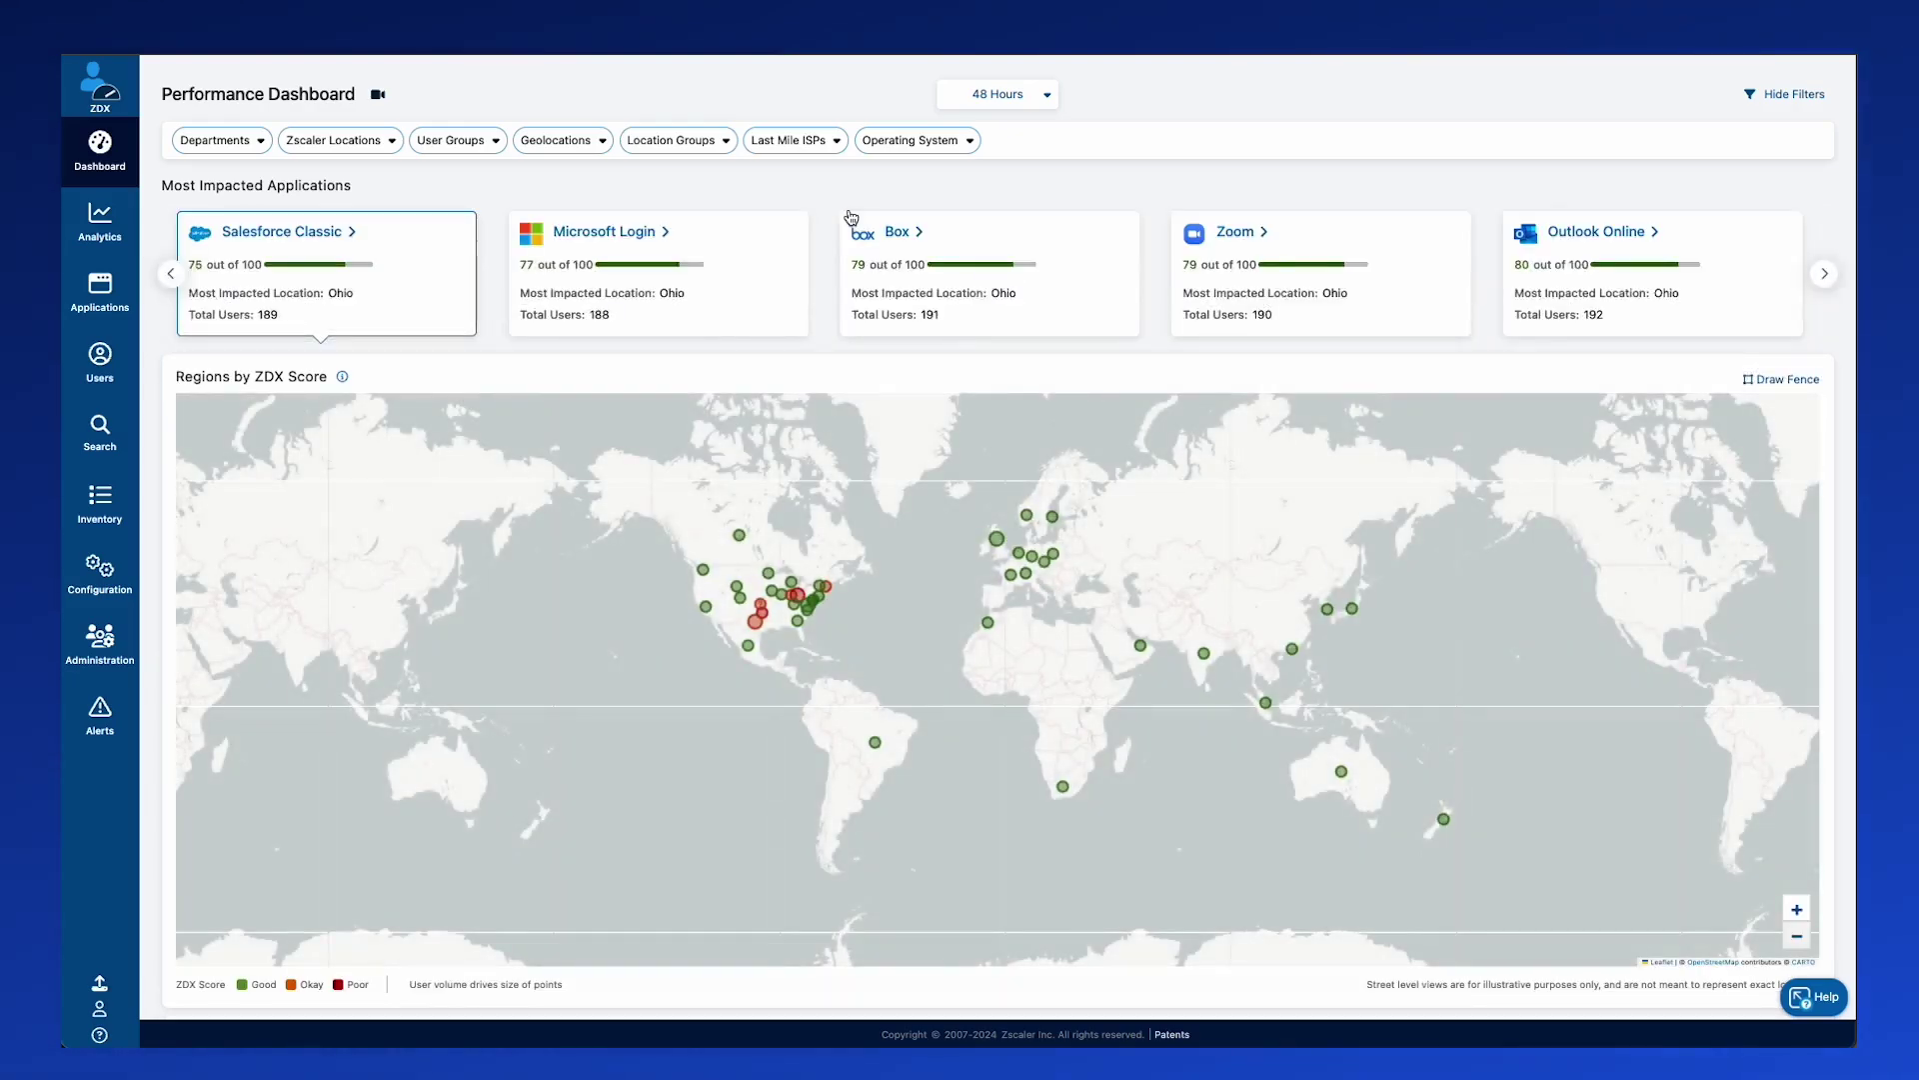
Step: Filter the dashboard to the Spectrum ISP, found by searching 'spec'
{"action": "left_click", "coordinate": [802, 156]}
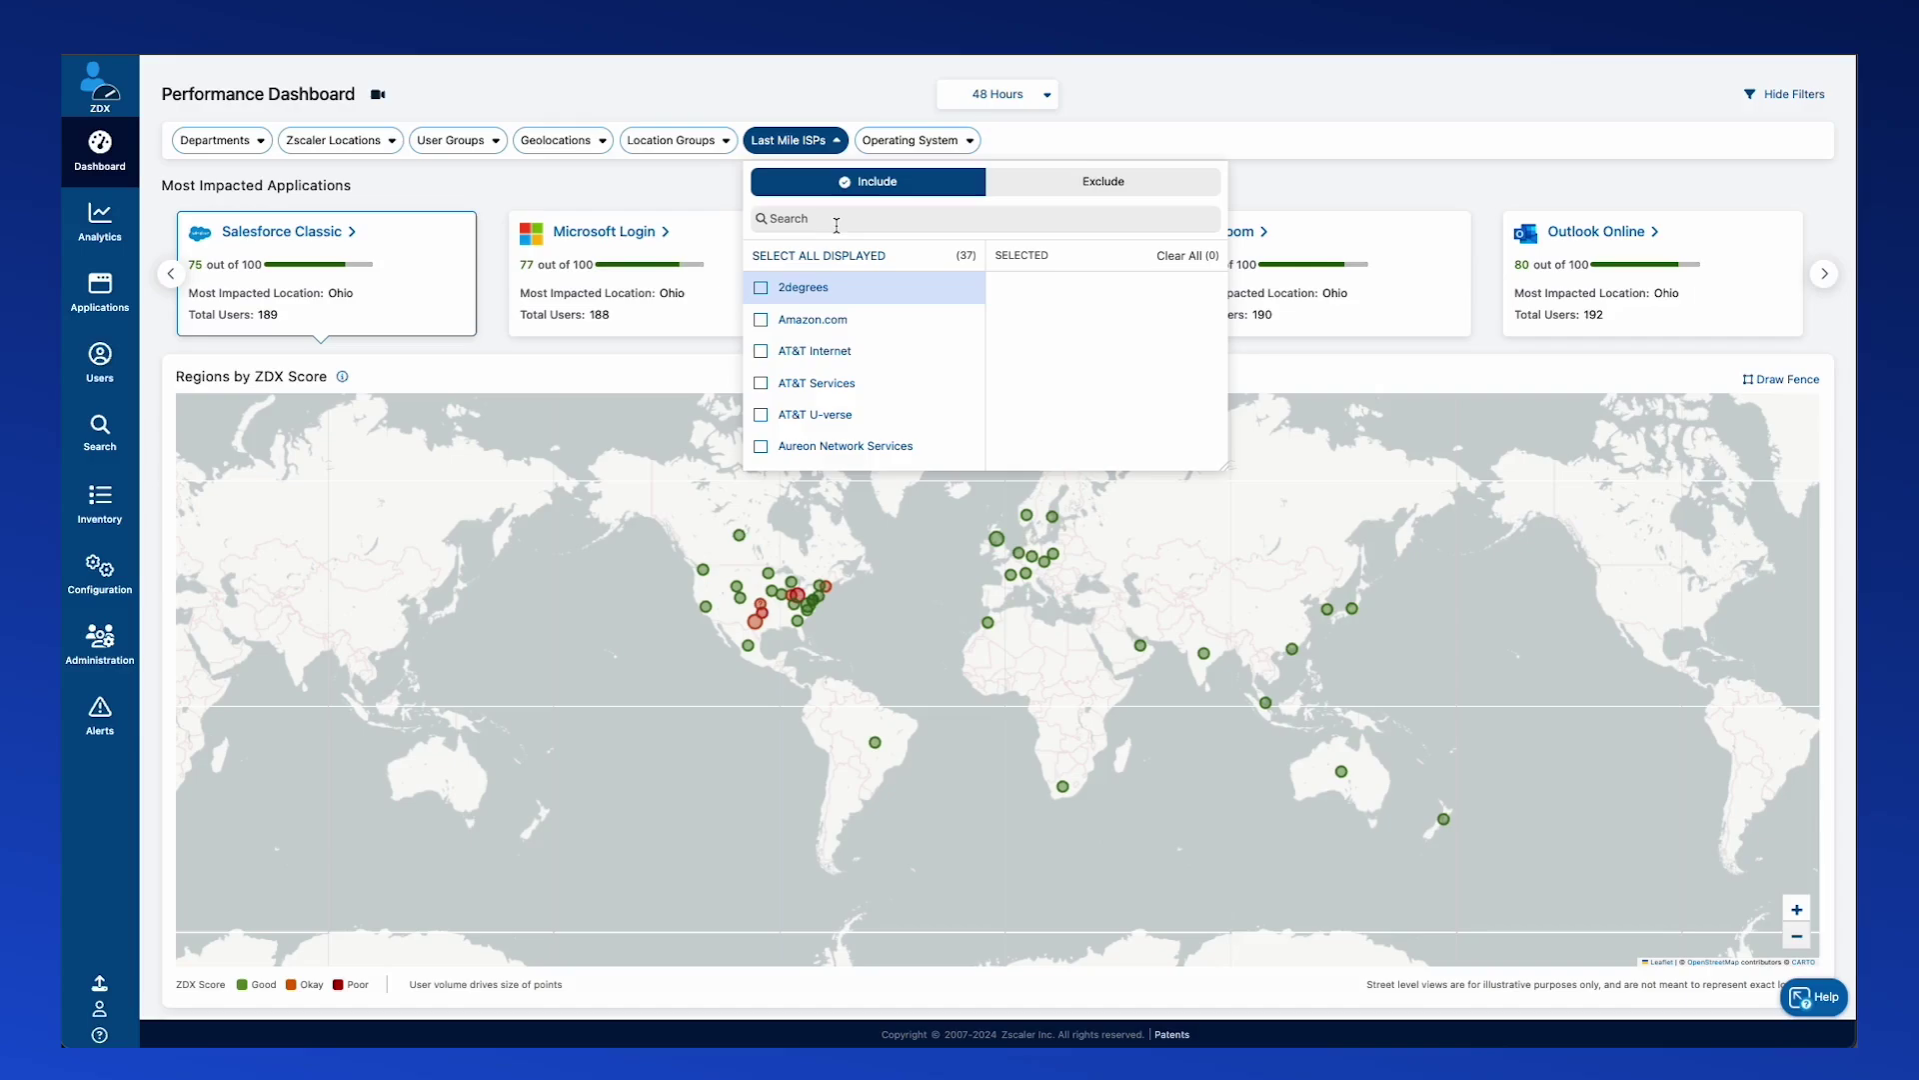
{"action": "type", "text": "spec"}
{"action": "left_click", "coordinate": [809, 290]}
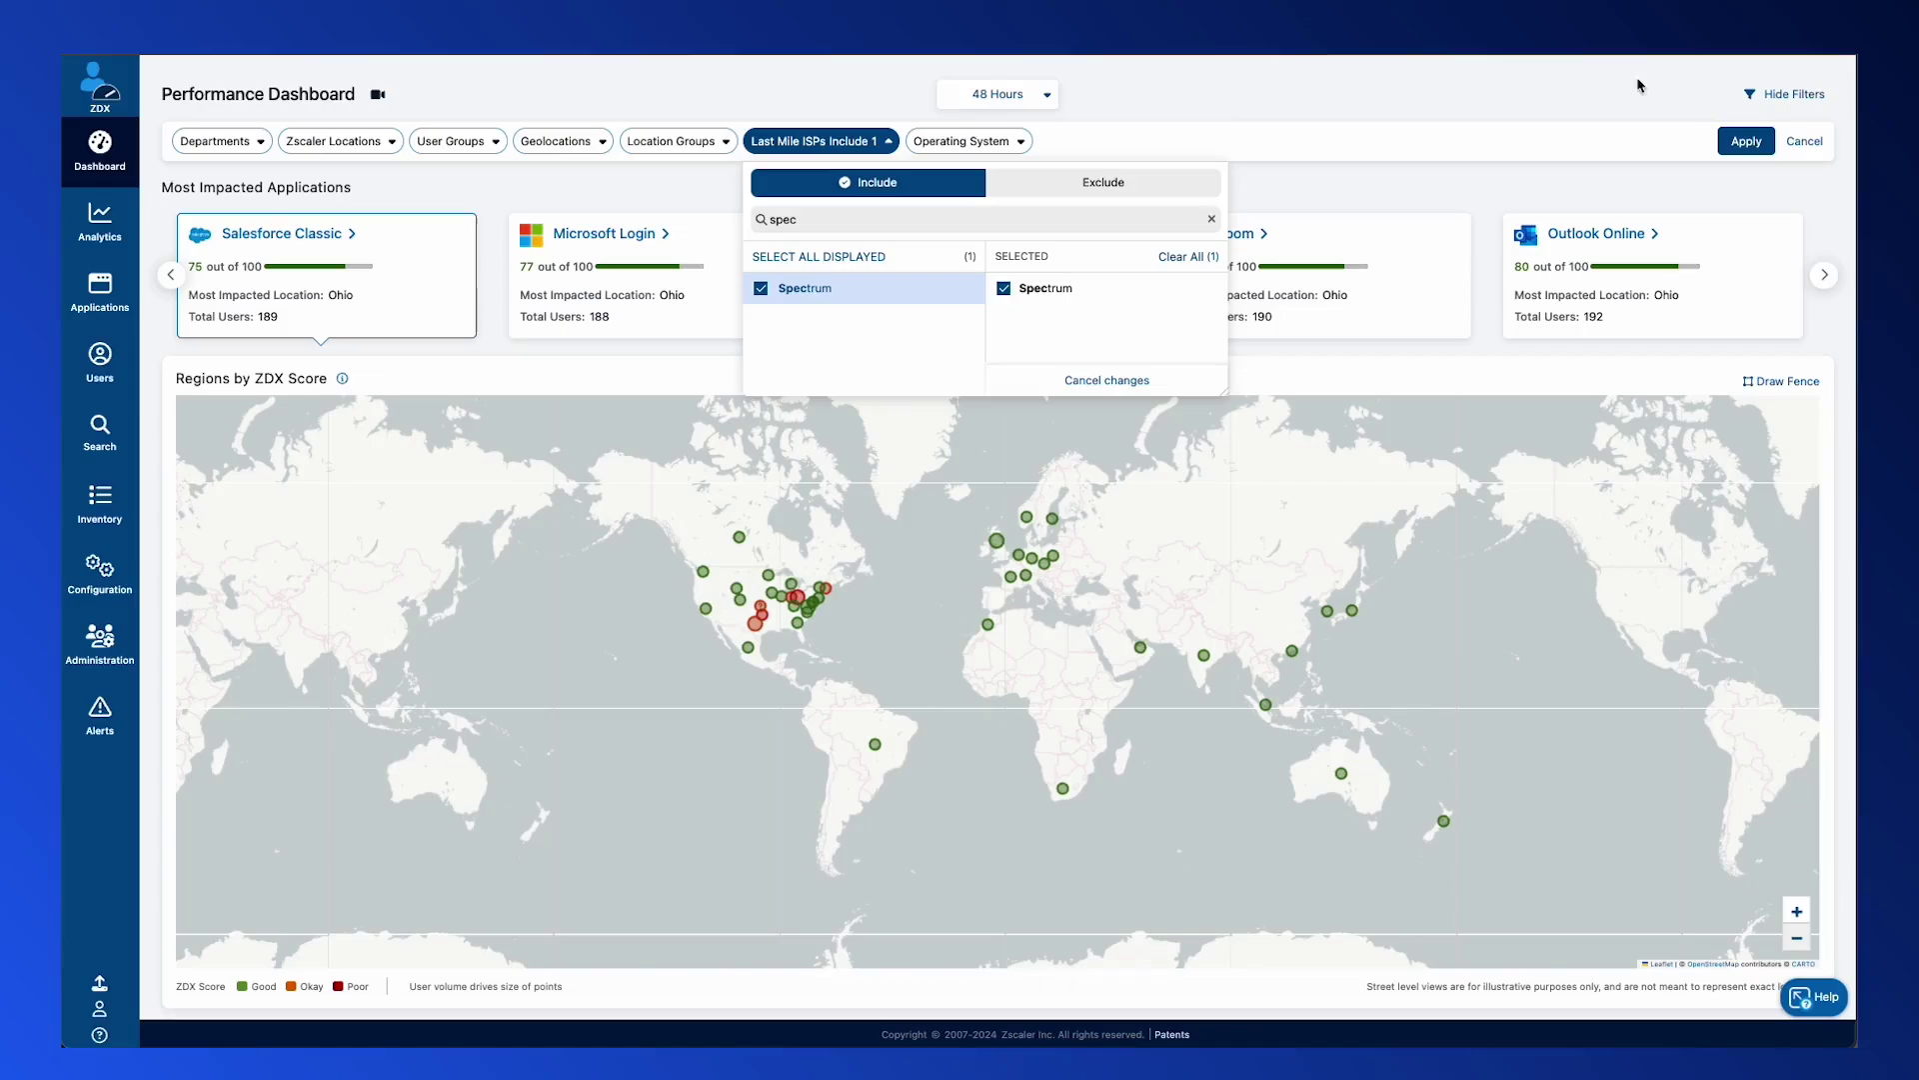
{"action": "left_click", "coordinate": [1738, 141]}
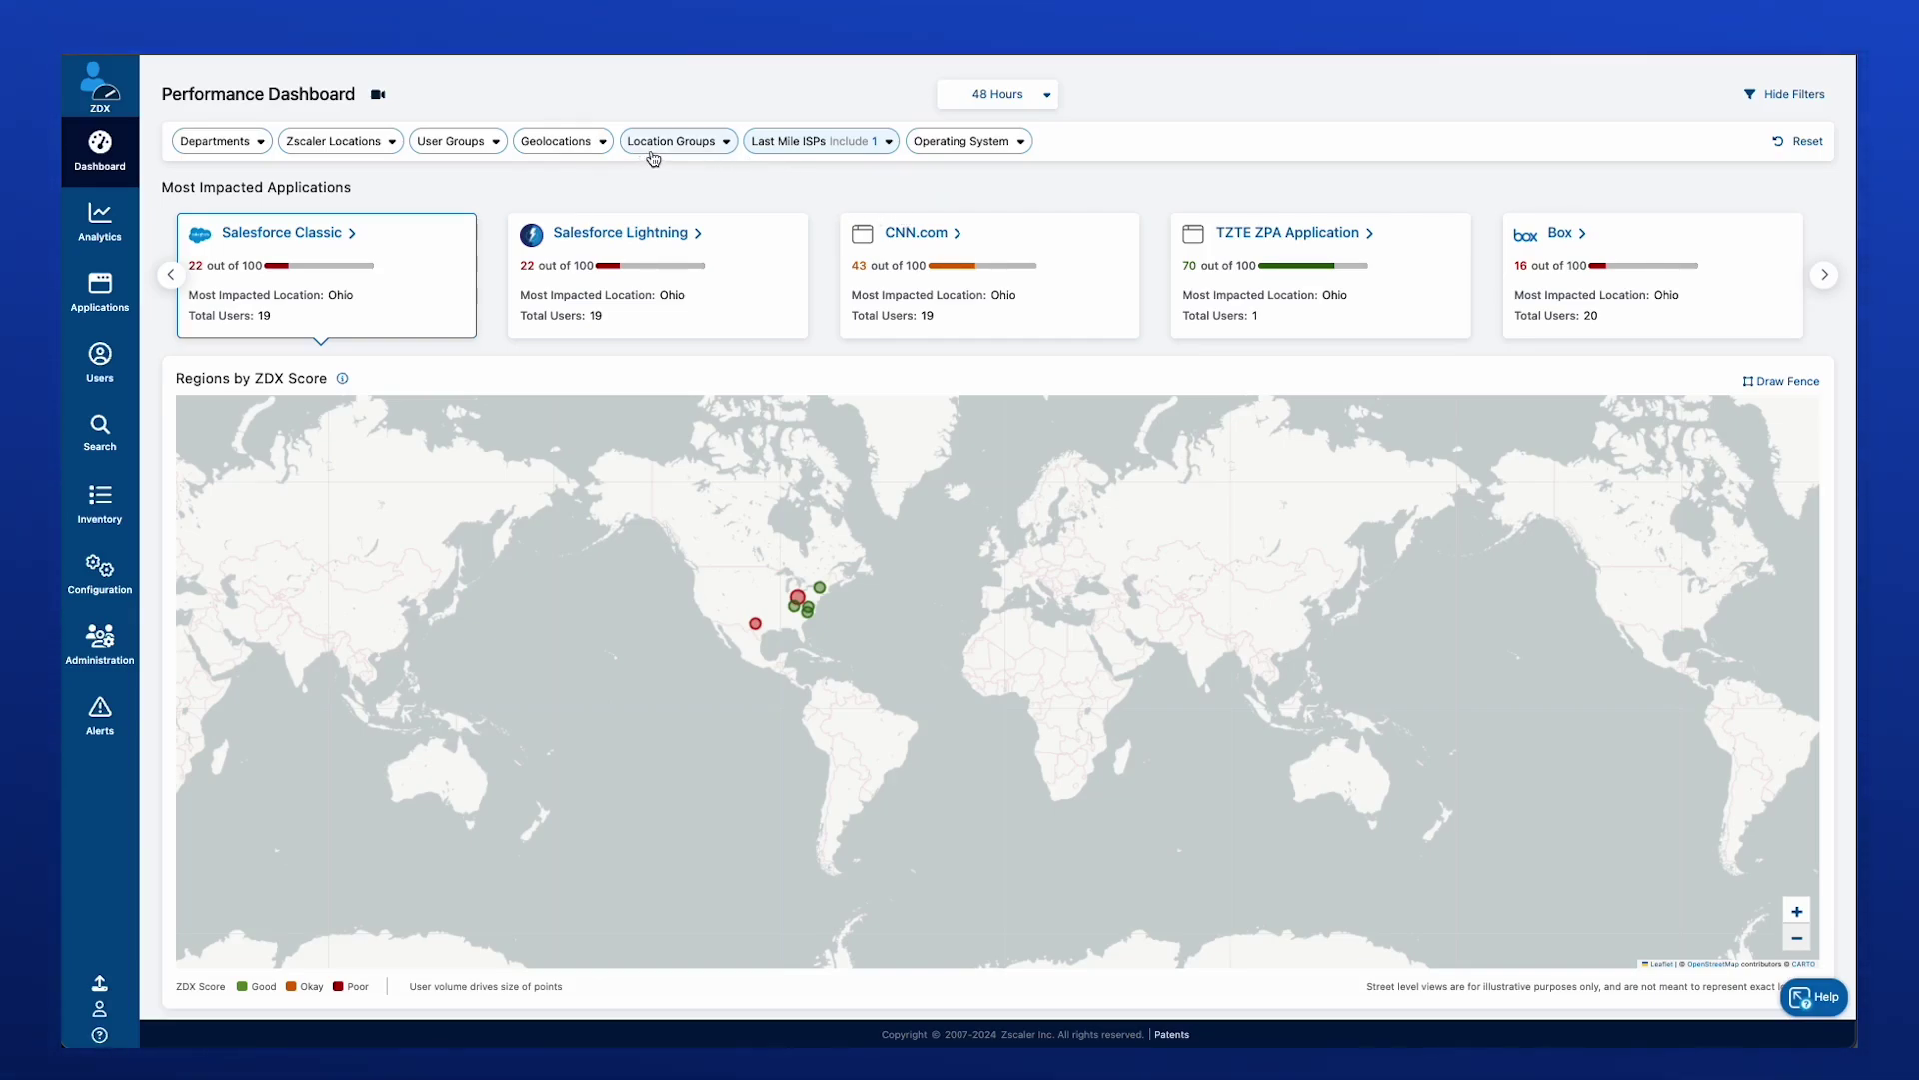
Step: Browse geolocations North America > United States > Colorado, then reset to clear the Spectrum filter
{"action": "left_click", "coordinate": [591, 150]}
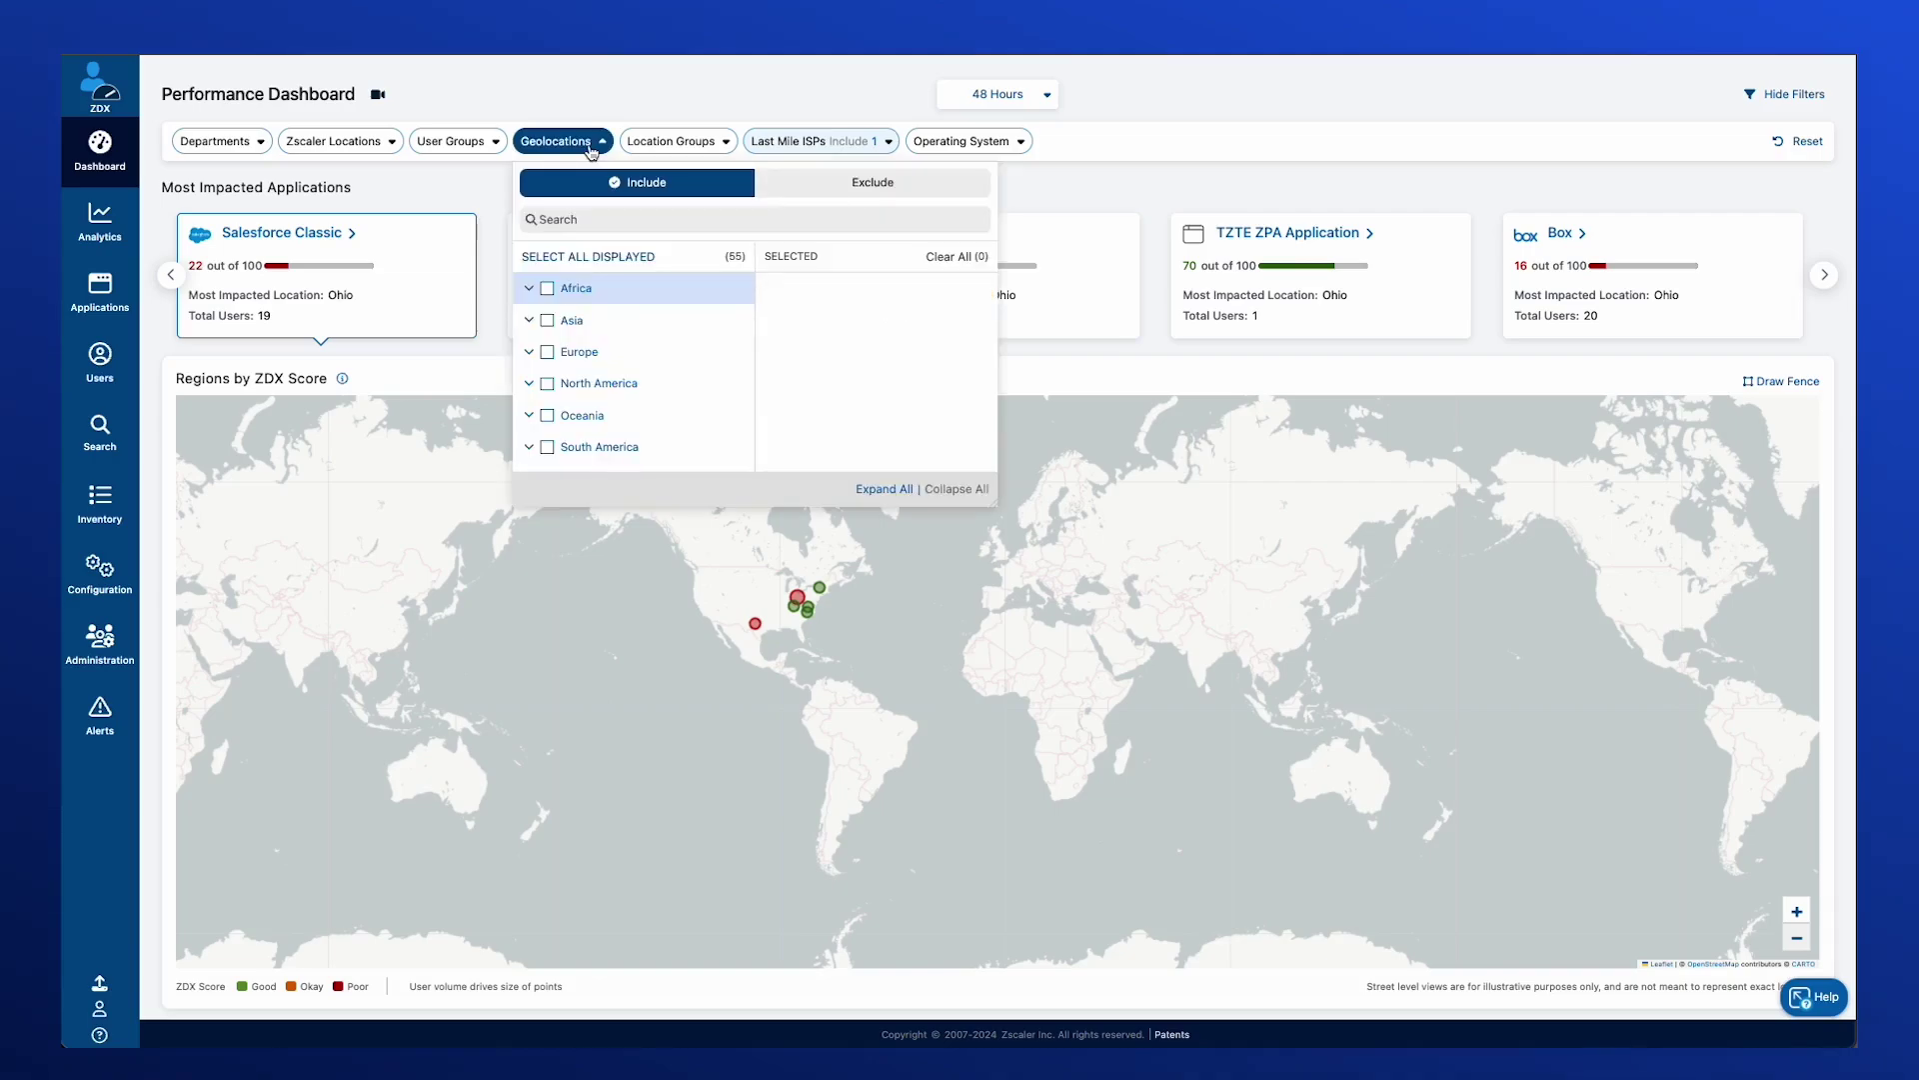
{"action": "left_click", "coordinate": [529, 374]}
{"action": "scroll", "coordinate": [545, 395], "scroll_direction": "down", "scroll_amount": 1}
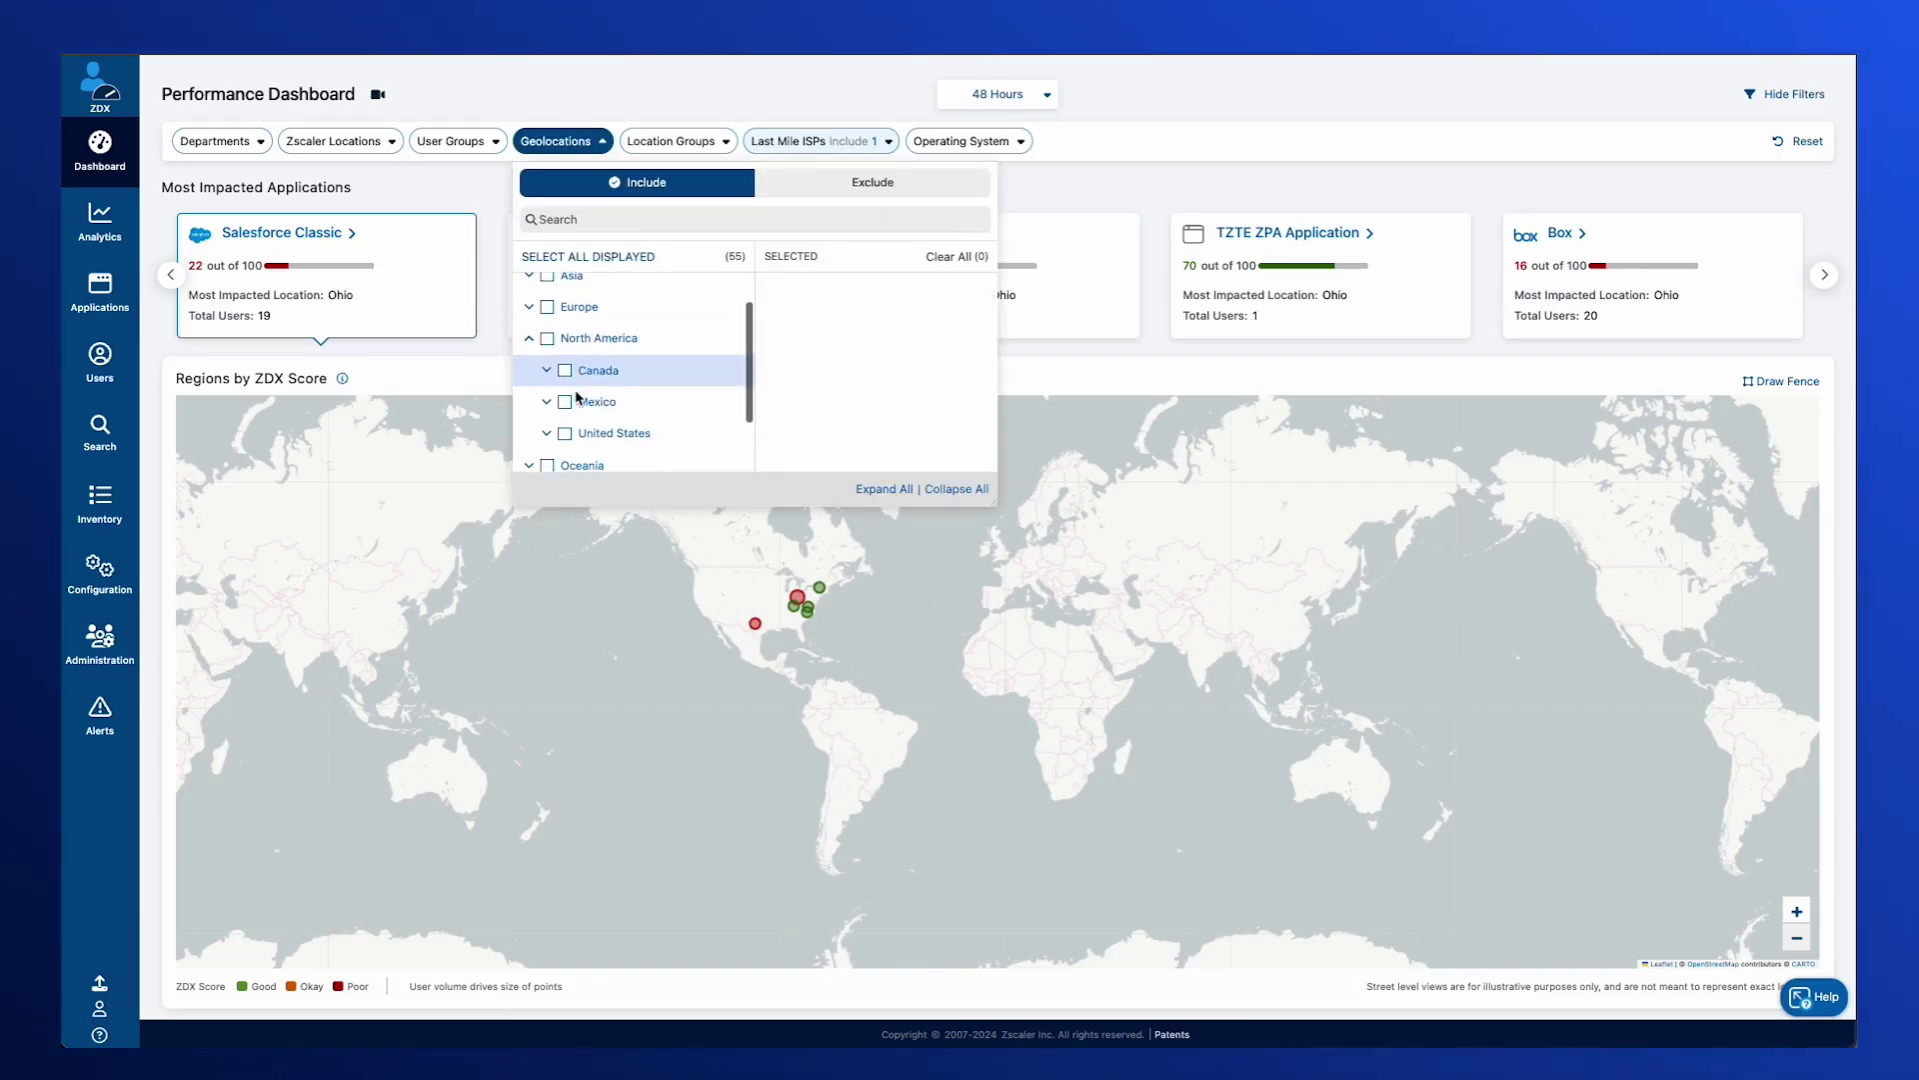
{"action": "left_click", "coordinate": [547, 431]}
{"action": "scroll", "coordinate": [600, 430], "scroll_direction": "down", "scroll_amount": 3}
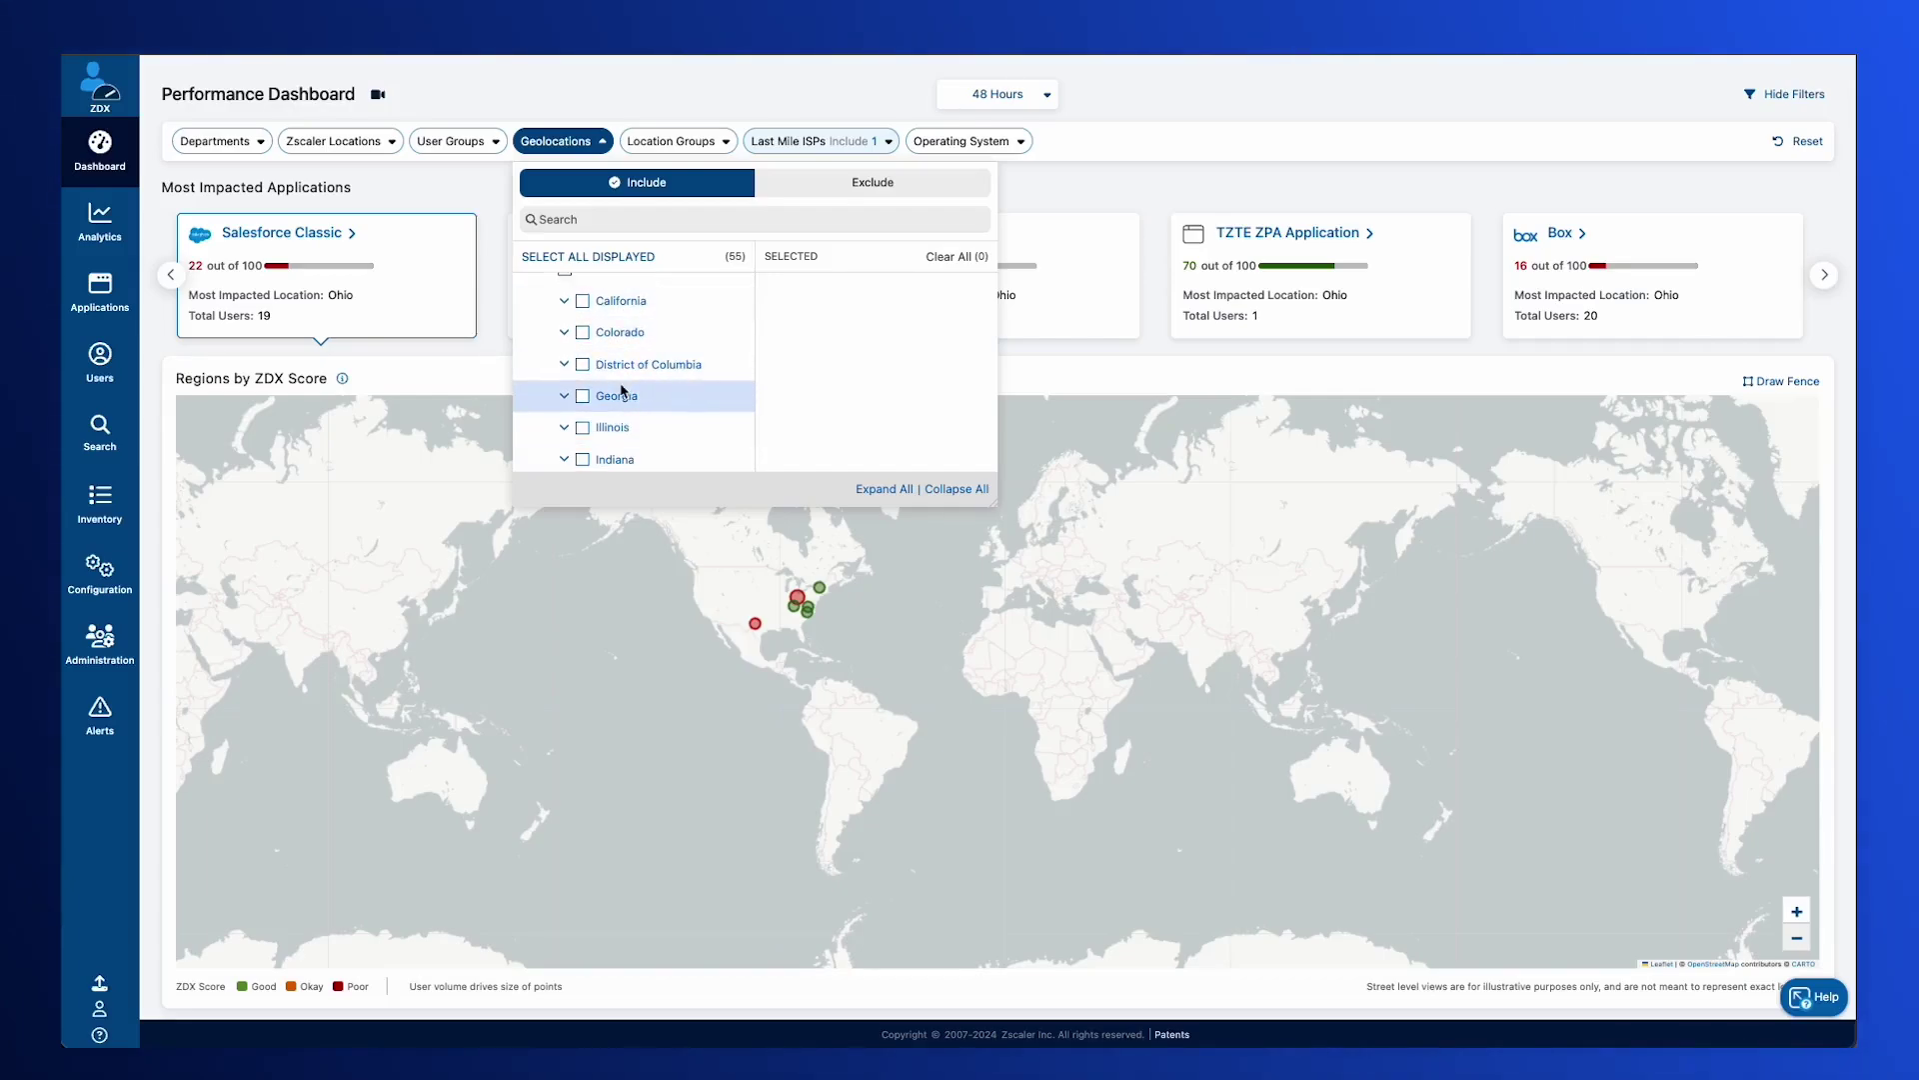
{"action": "scroll", "coordinate": [621, 390], "scroll_direction": "down", "scroll_amount": 3}
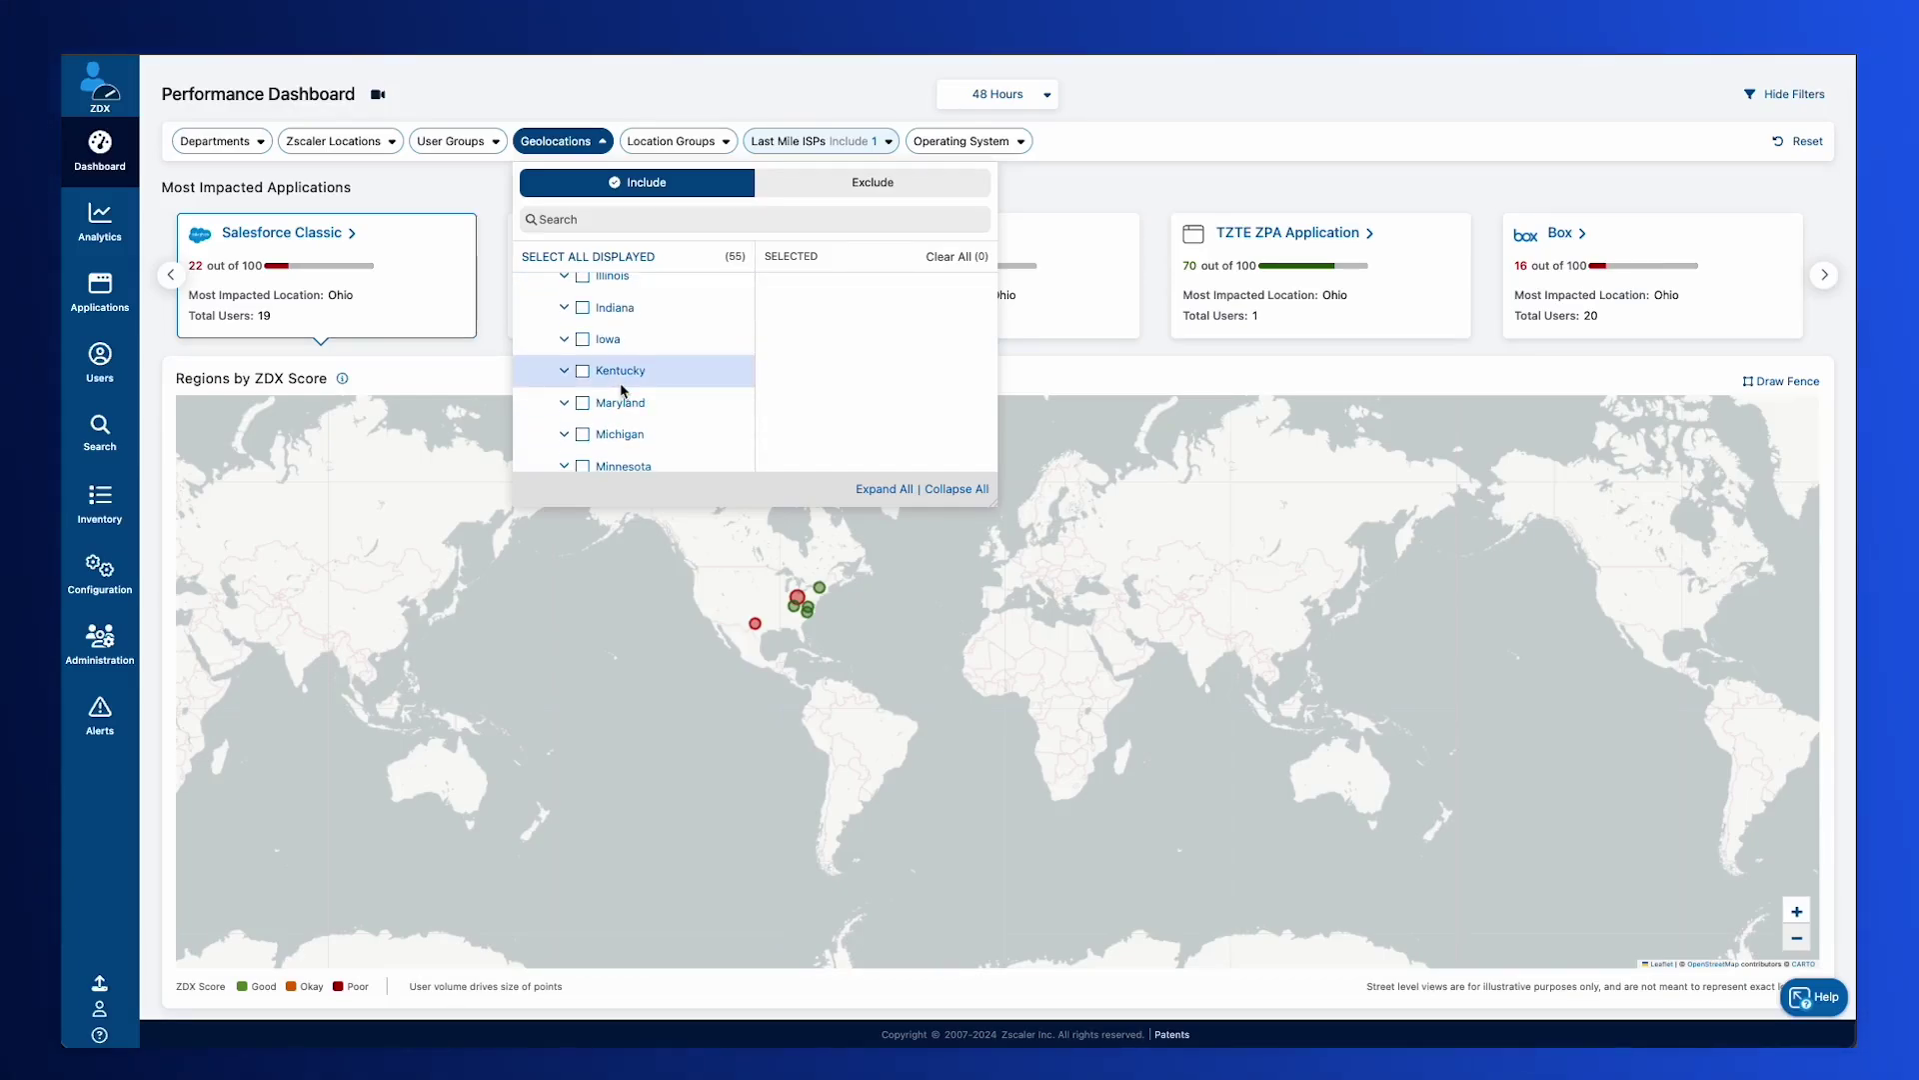
{"action": "scroll", "coordinate": [621, 390], "scroll_direction": "up", "scroll_amount": 3}
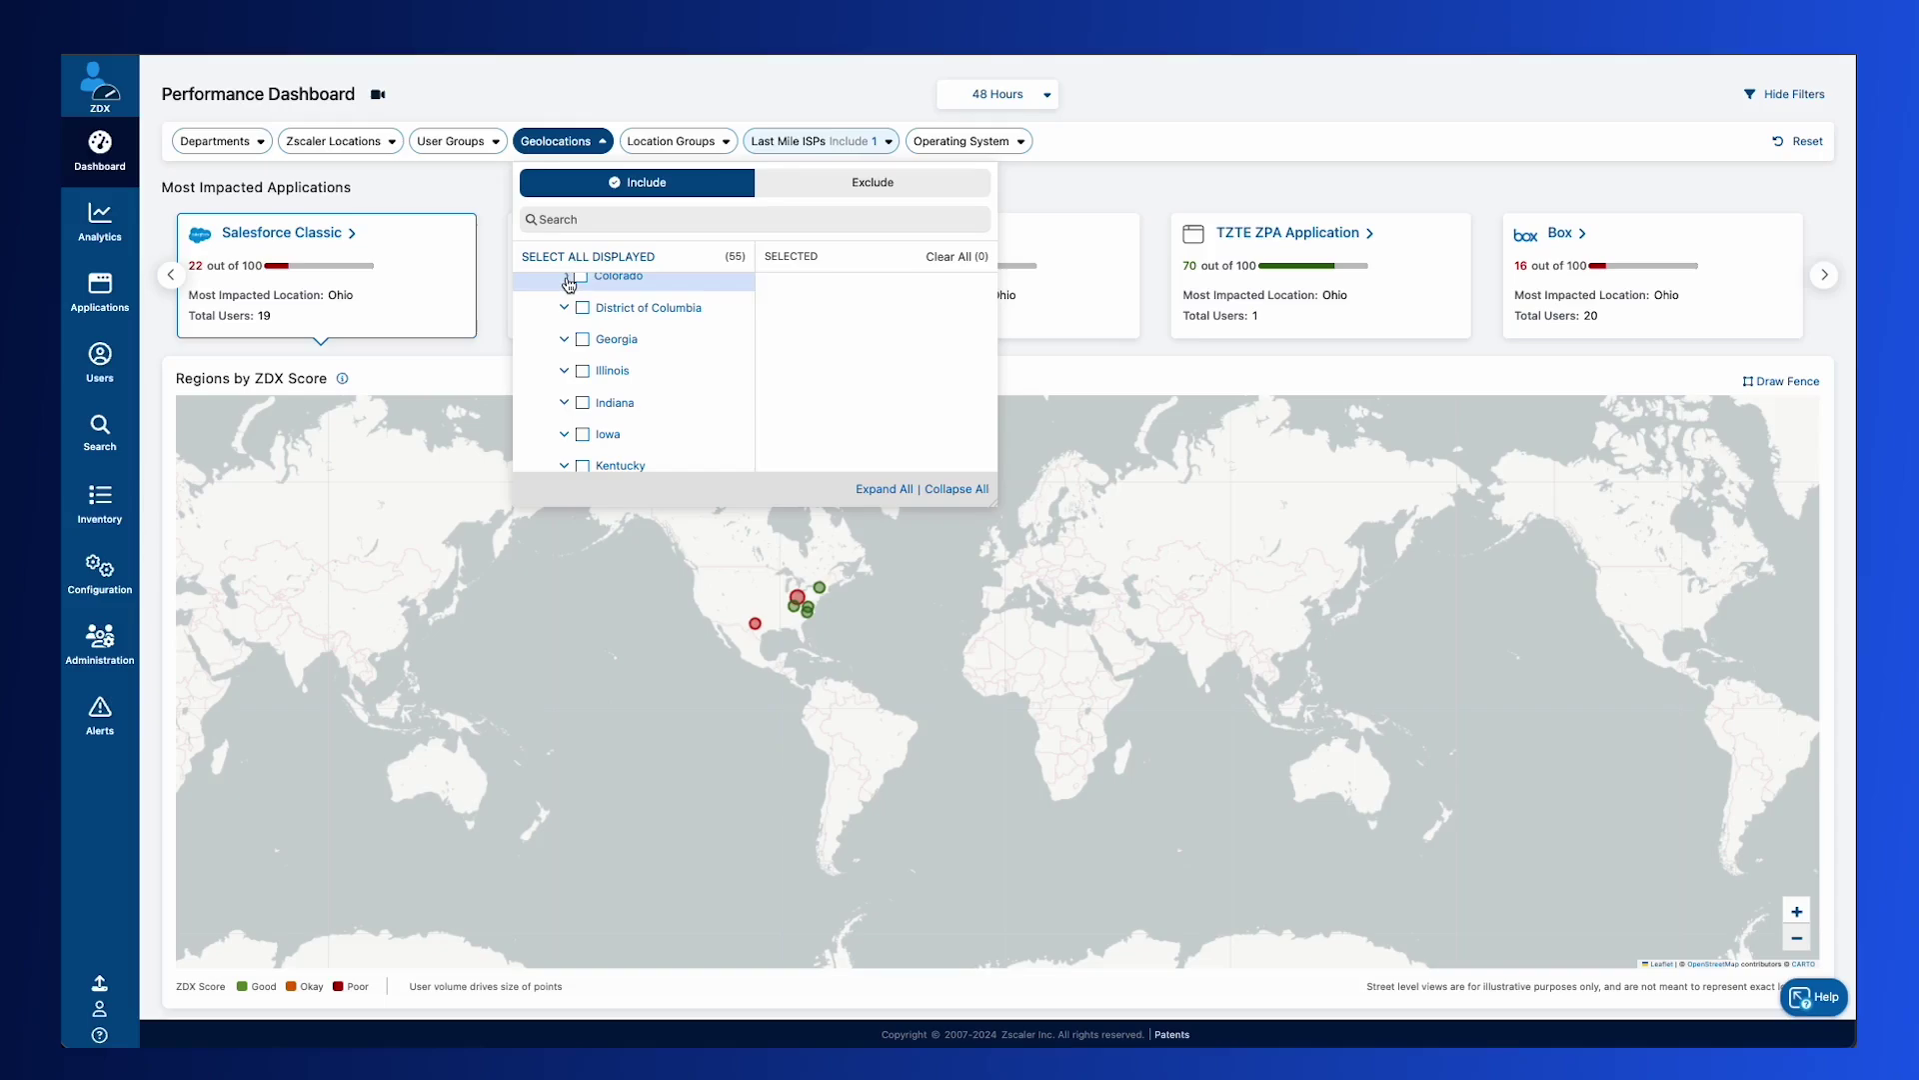
{"action": "left_click", "coordinate": [567, 280]}
{"action": "scroll", "coordinate": [650, 380], "scroll_direction": "up", "scroll_amount": 1}
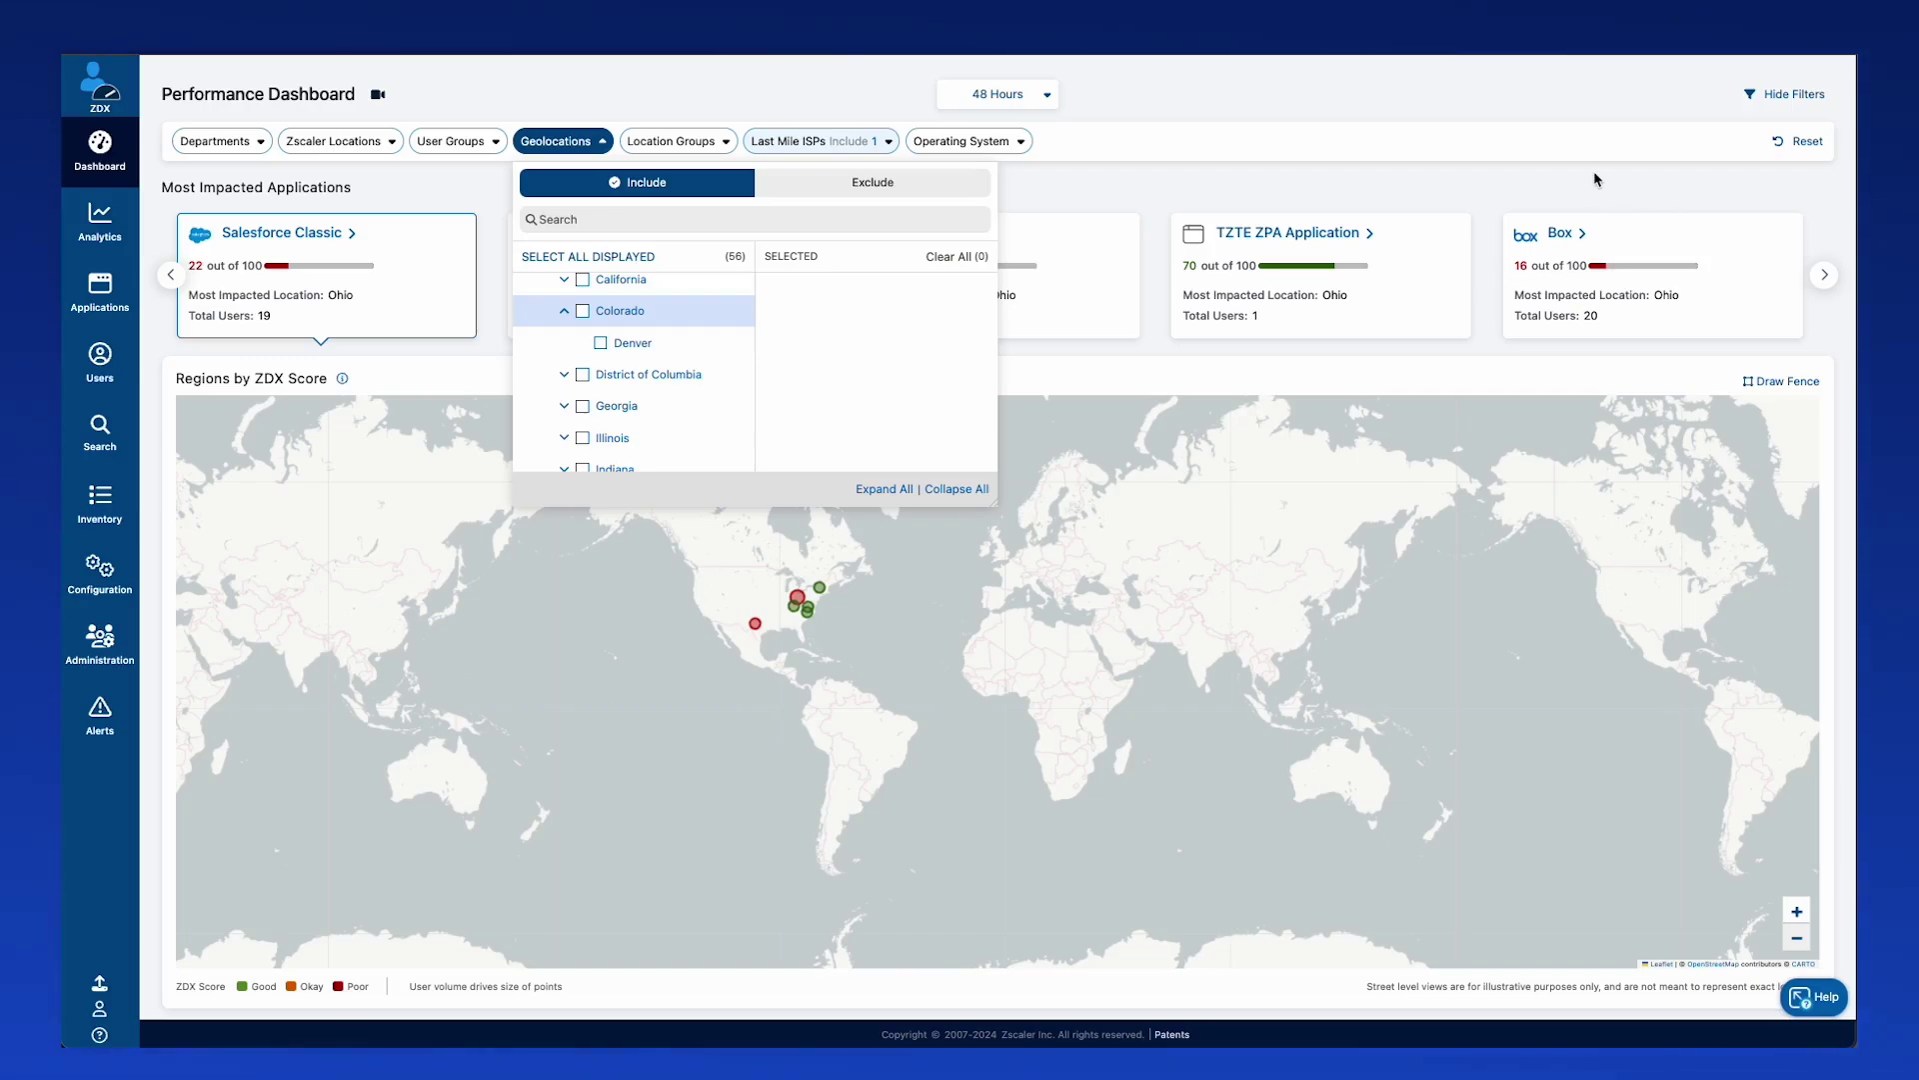
{"action": "left_click", "coordinate": [1806, 145]}
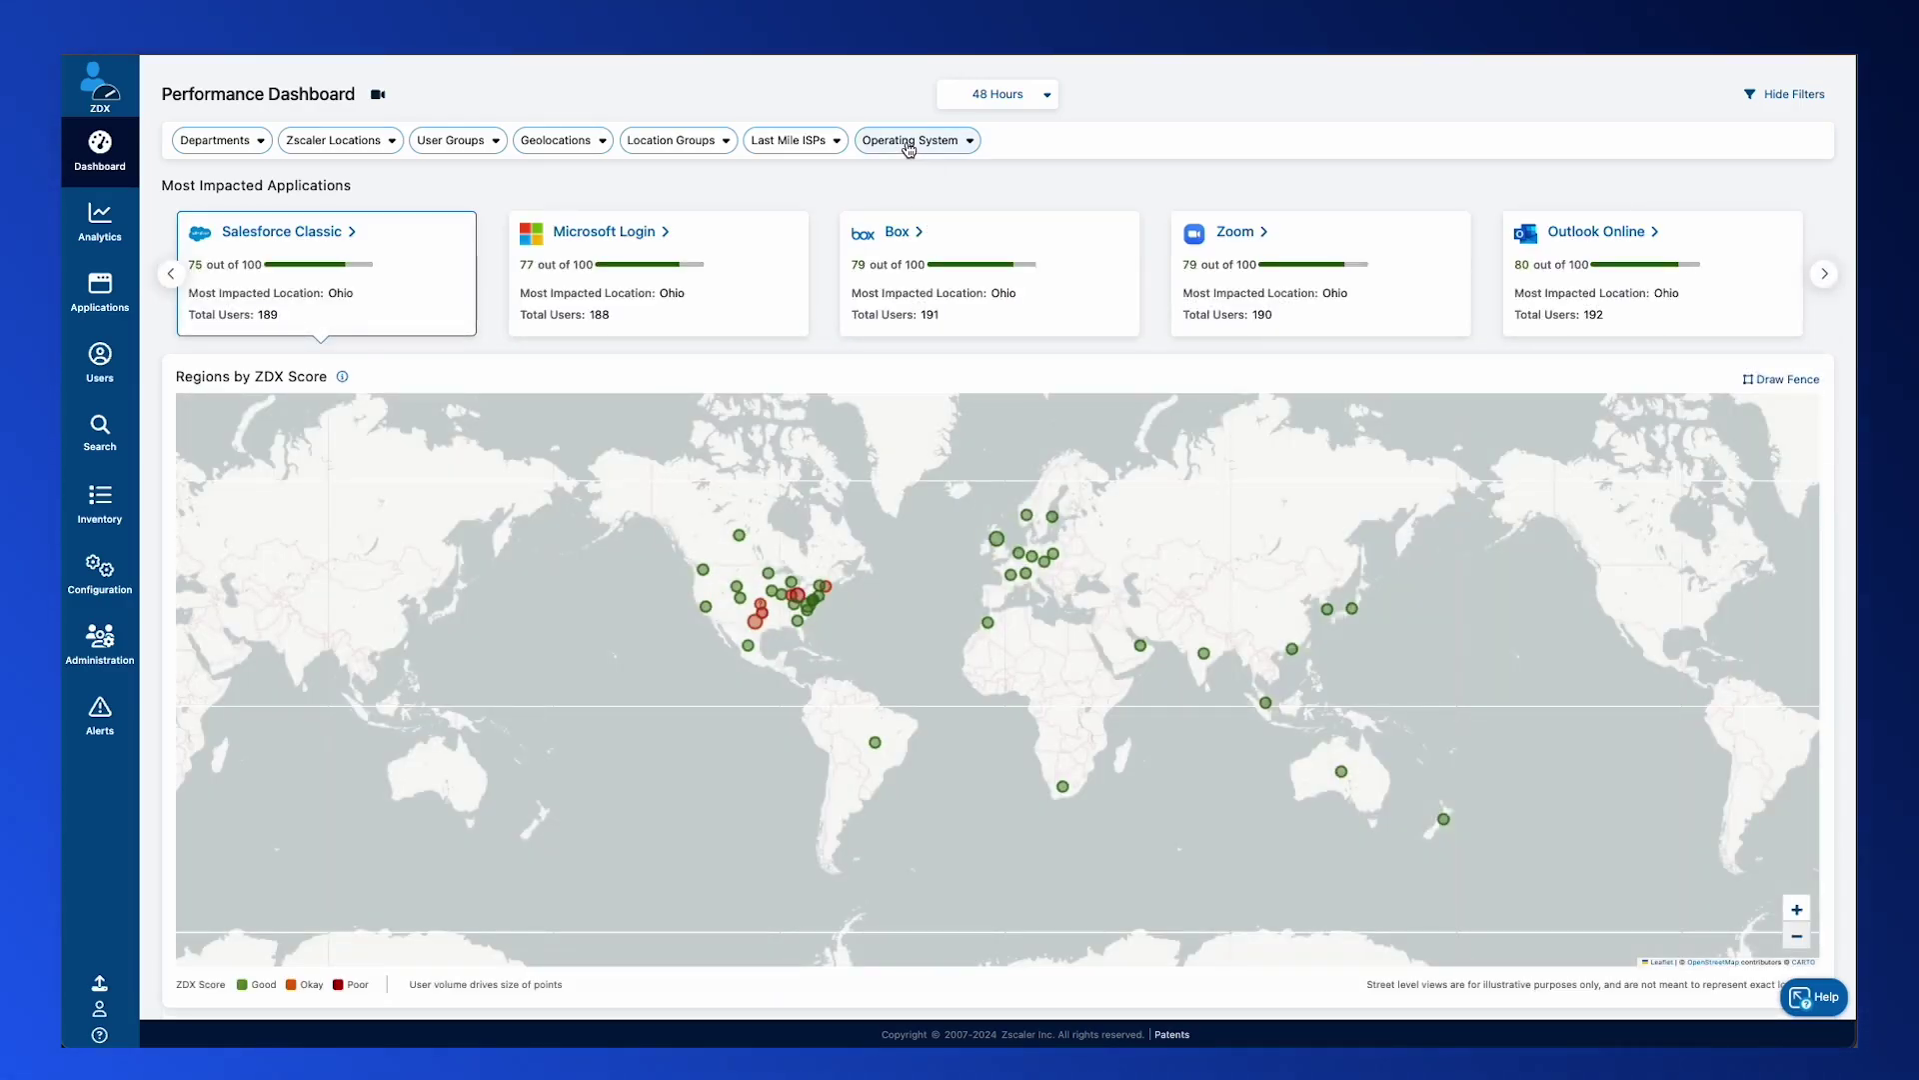
Step: Apply an Operating System filter for Microsoft Windows 11 with all three versions
{"action": "left_click", "coordinate": [909, 148]}
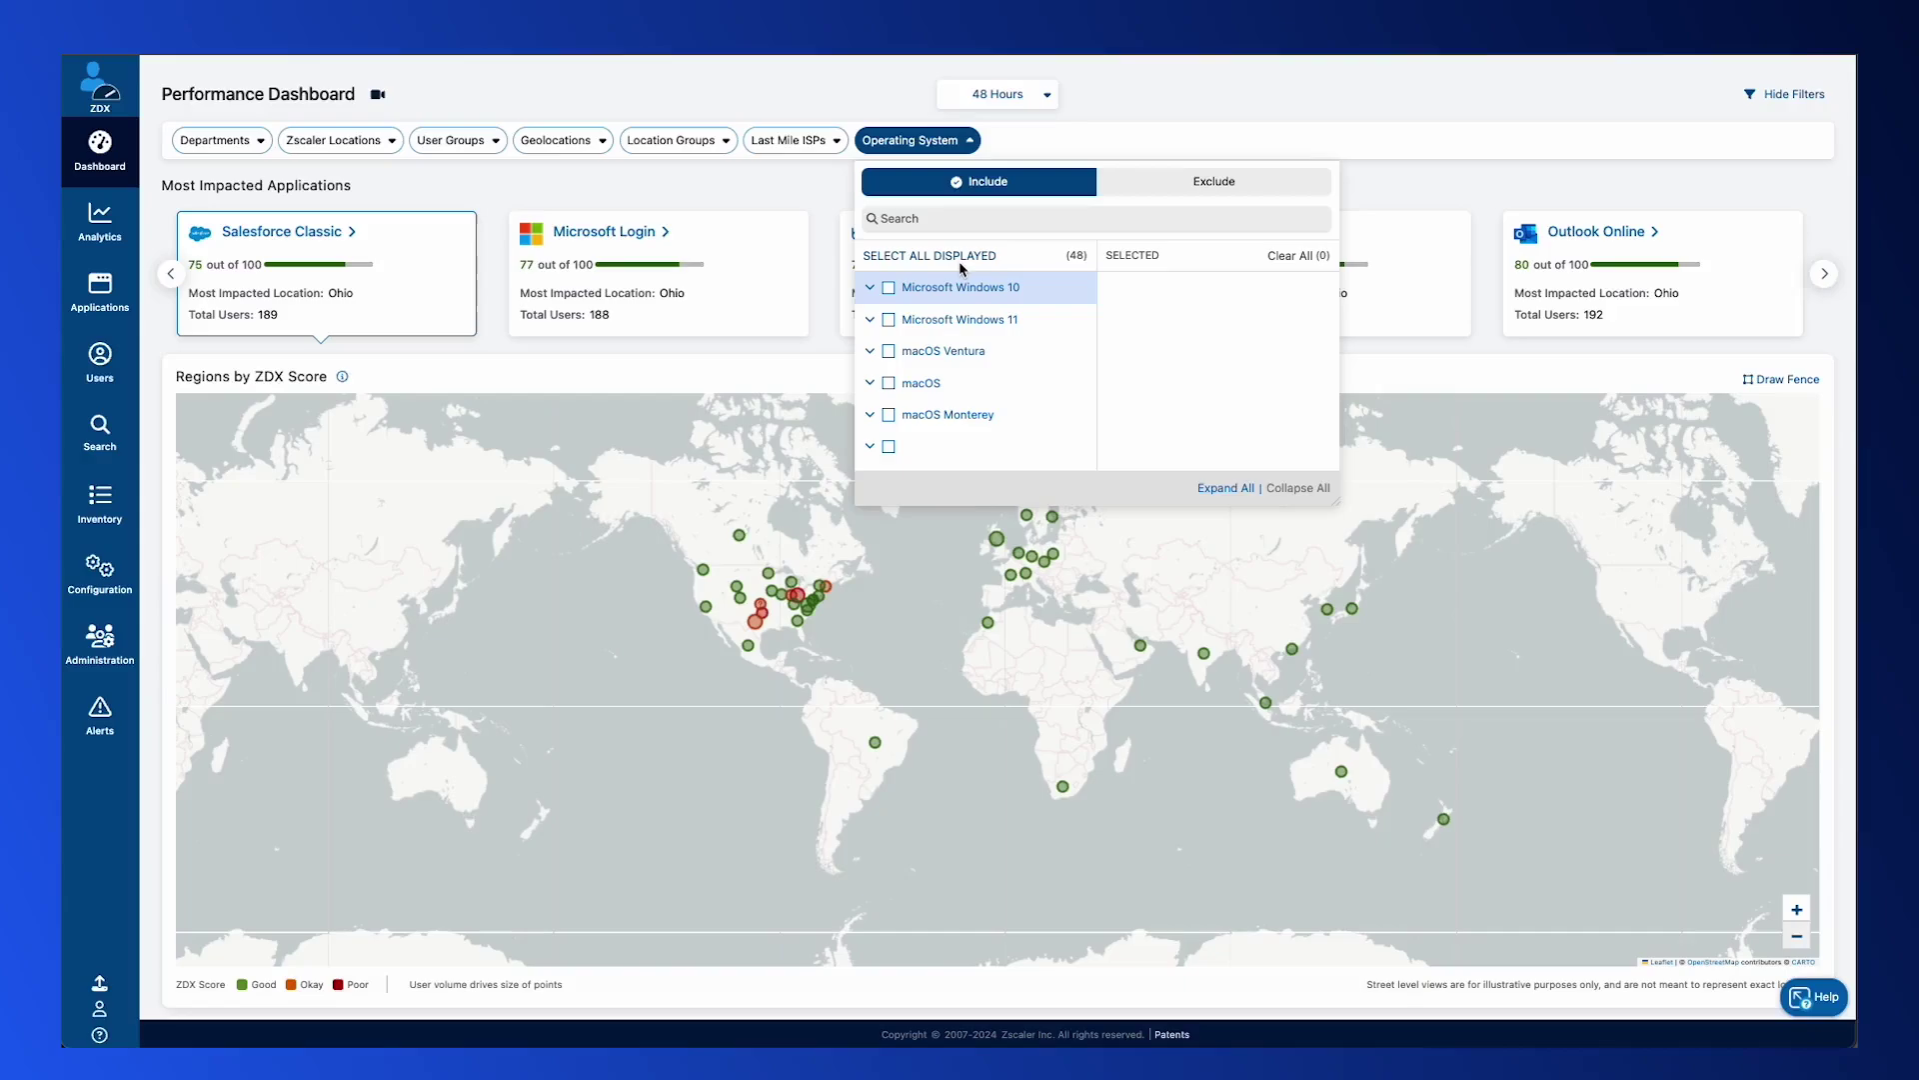
{"action": "left_click", "coordinate": [966, 320]}
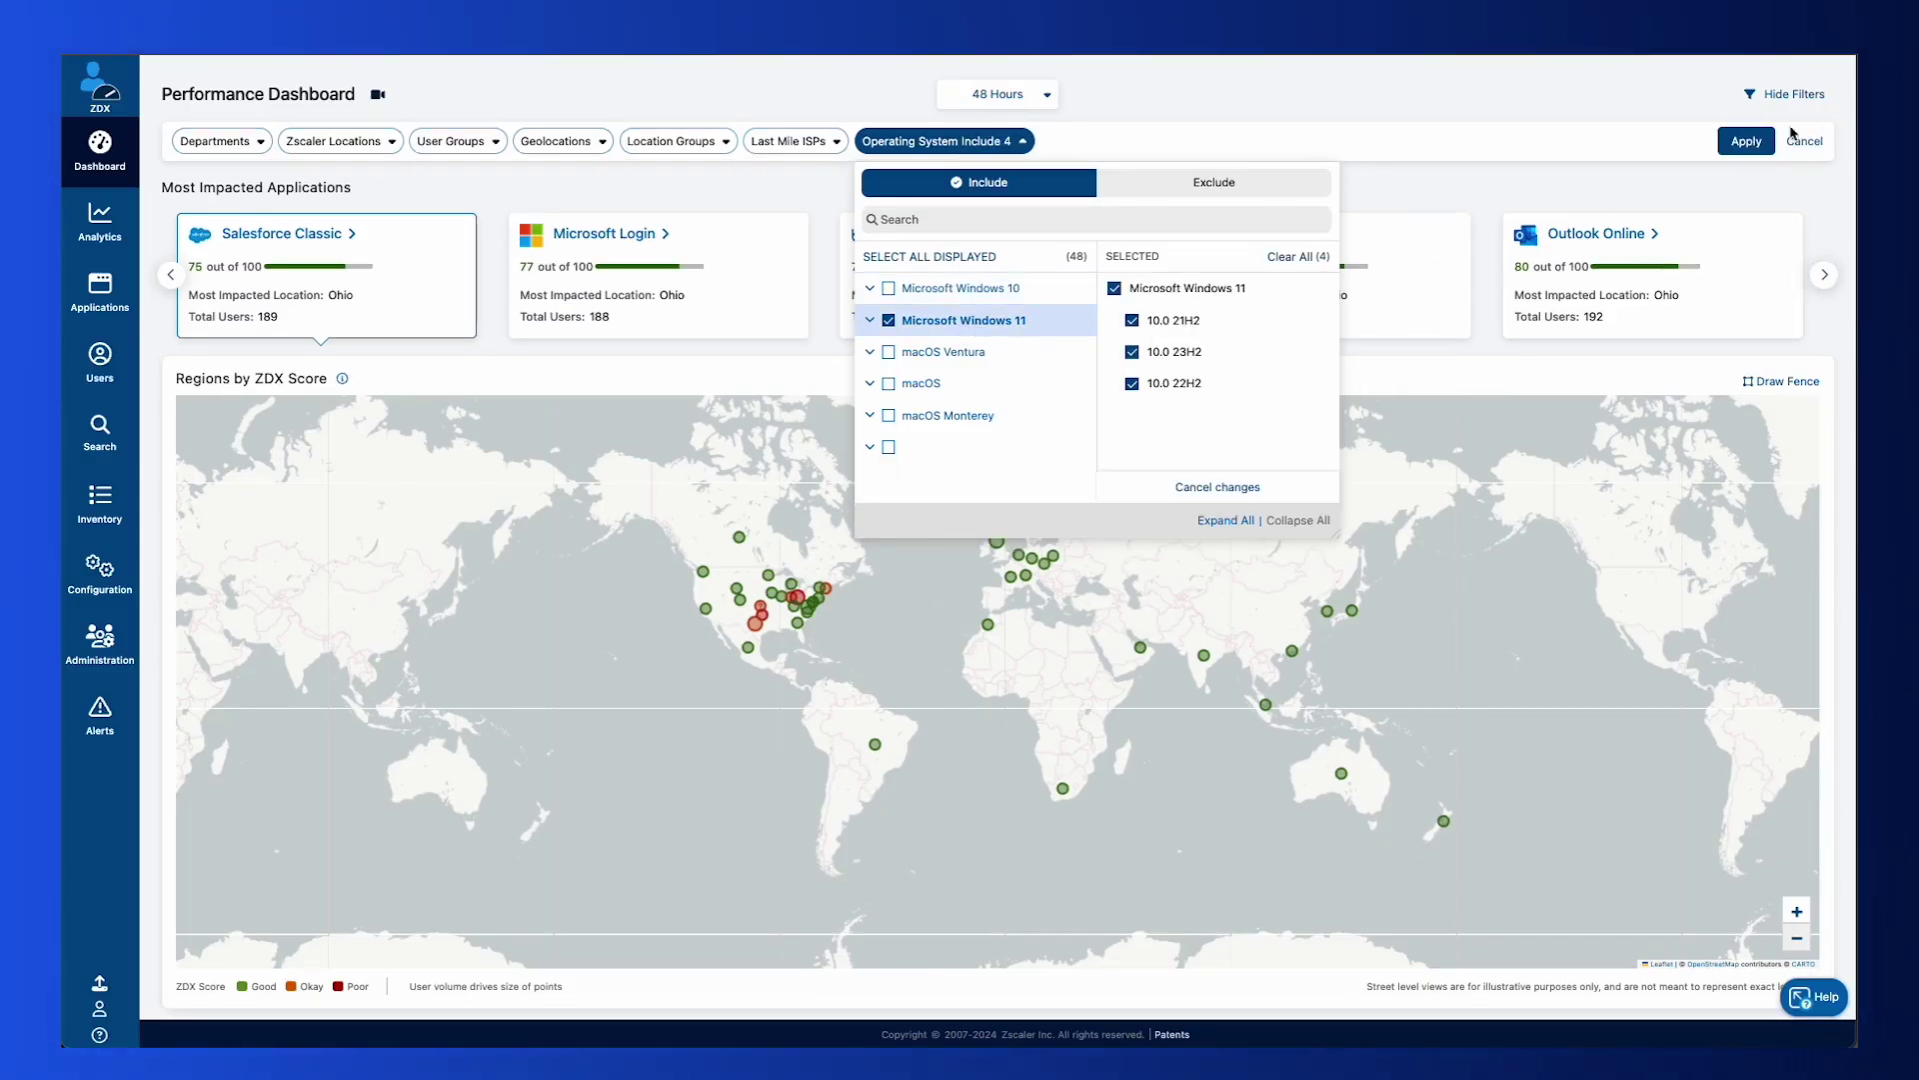
{"action": "left_click", "coordinate": [1745, 141]}
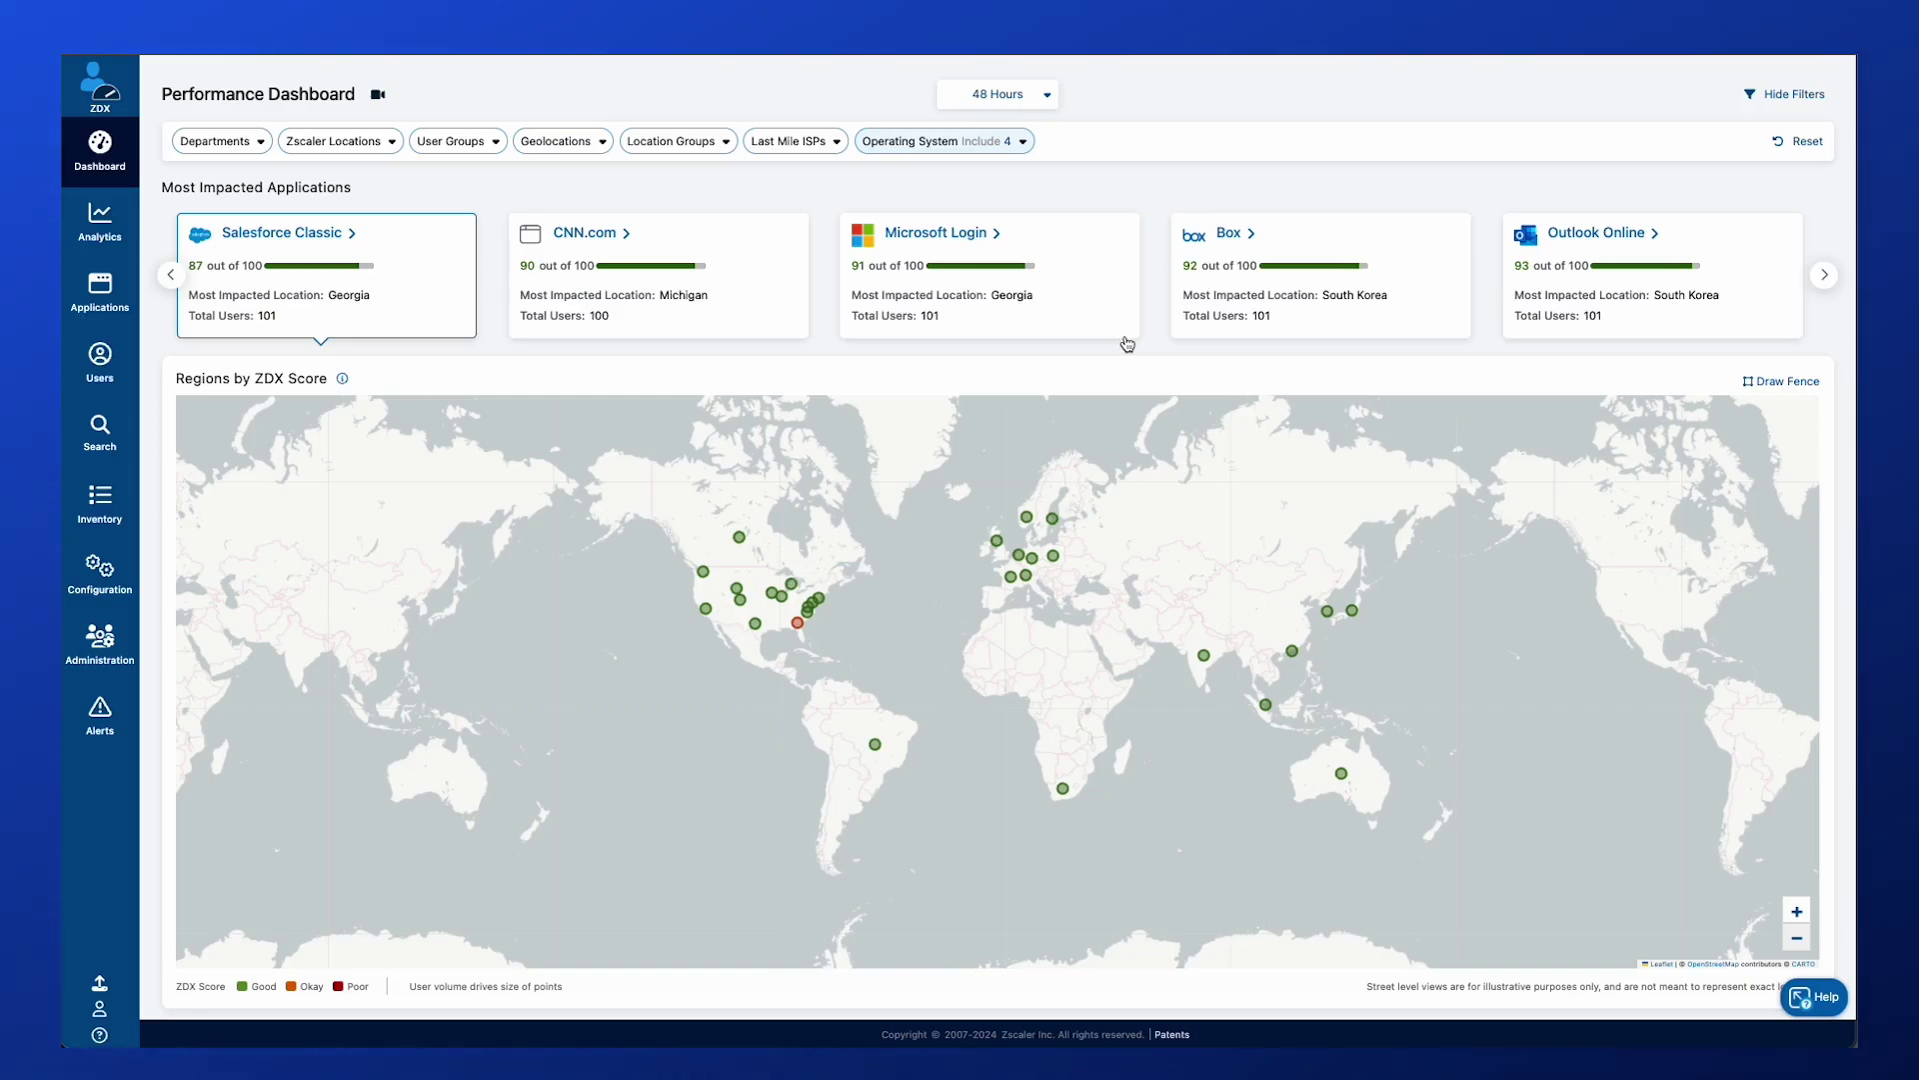
Step: Replace Microsoft Windows 11 with Android (11, 13, 14) in the Operating System filter
{"action": "left_click", "coordinate": [1024, 145]}
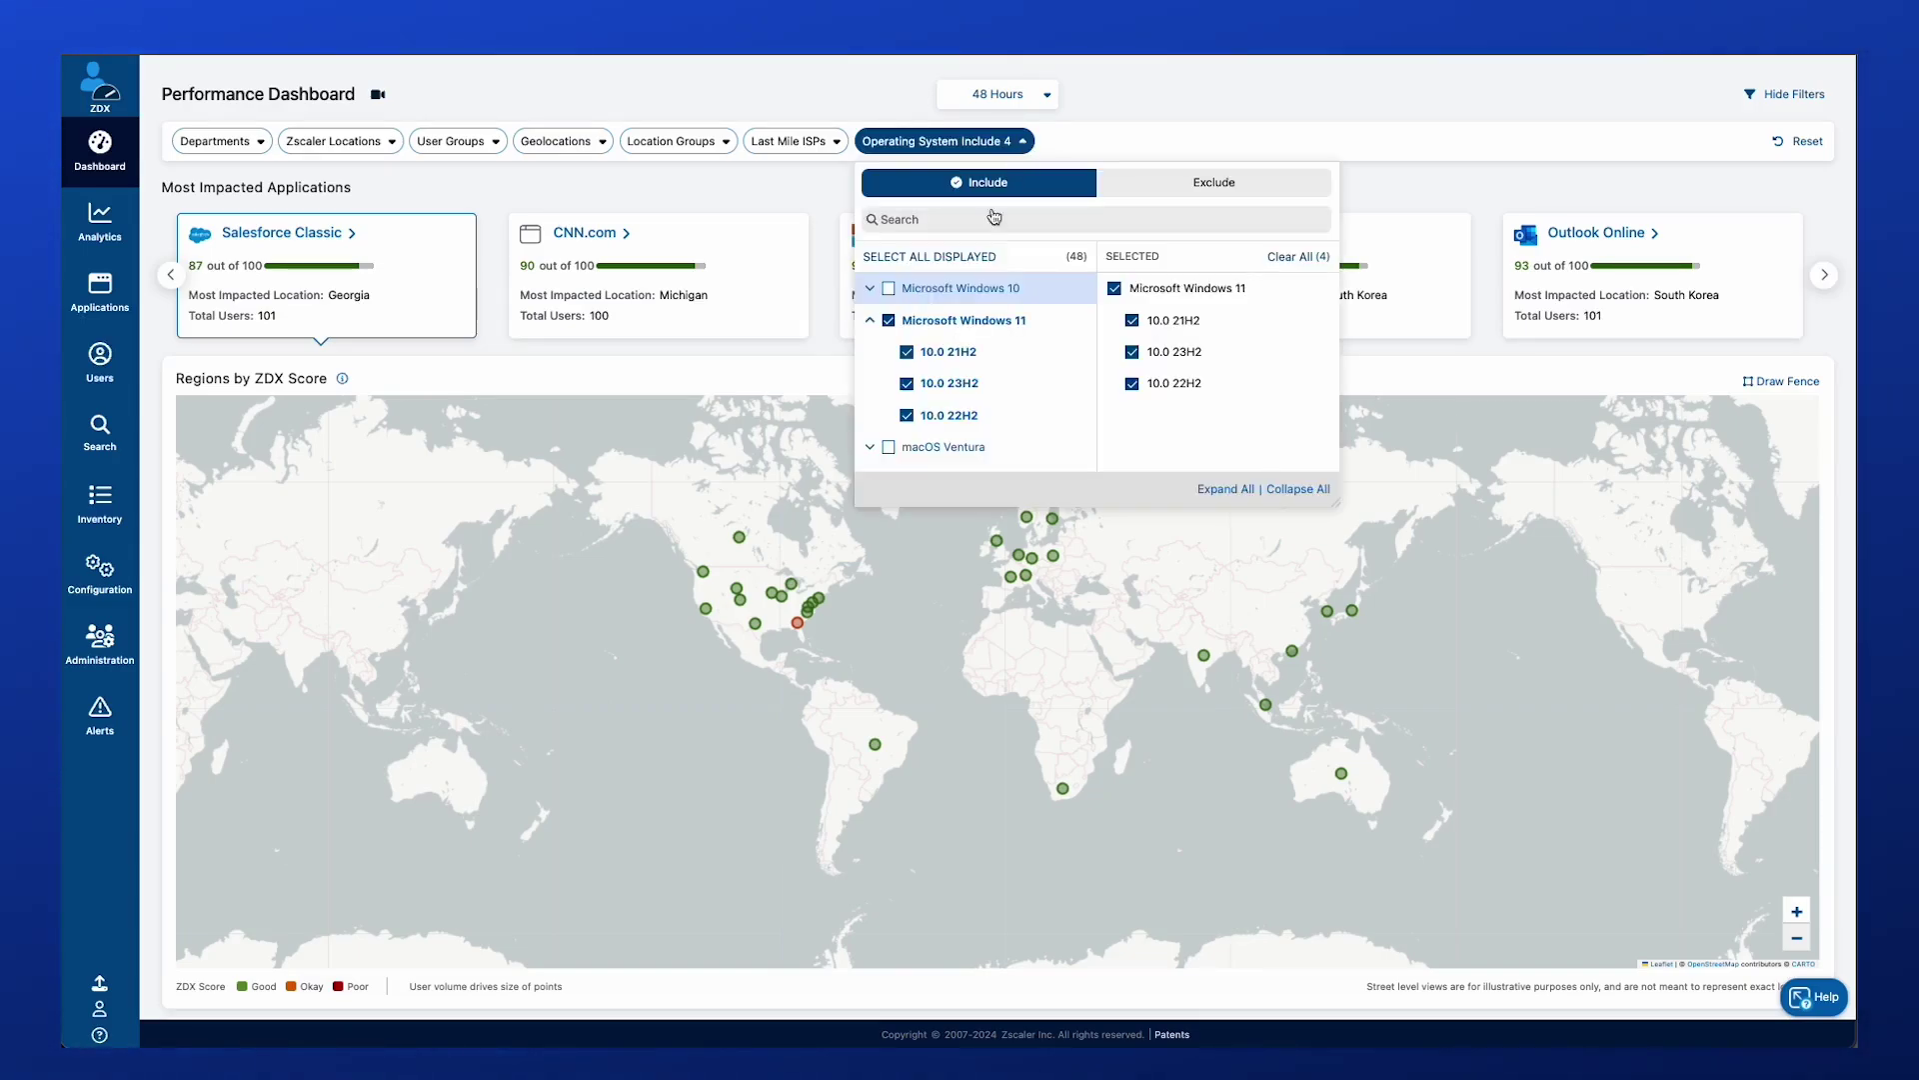
{"action": "left_click", "coordinate": [889, 320]}
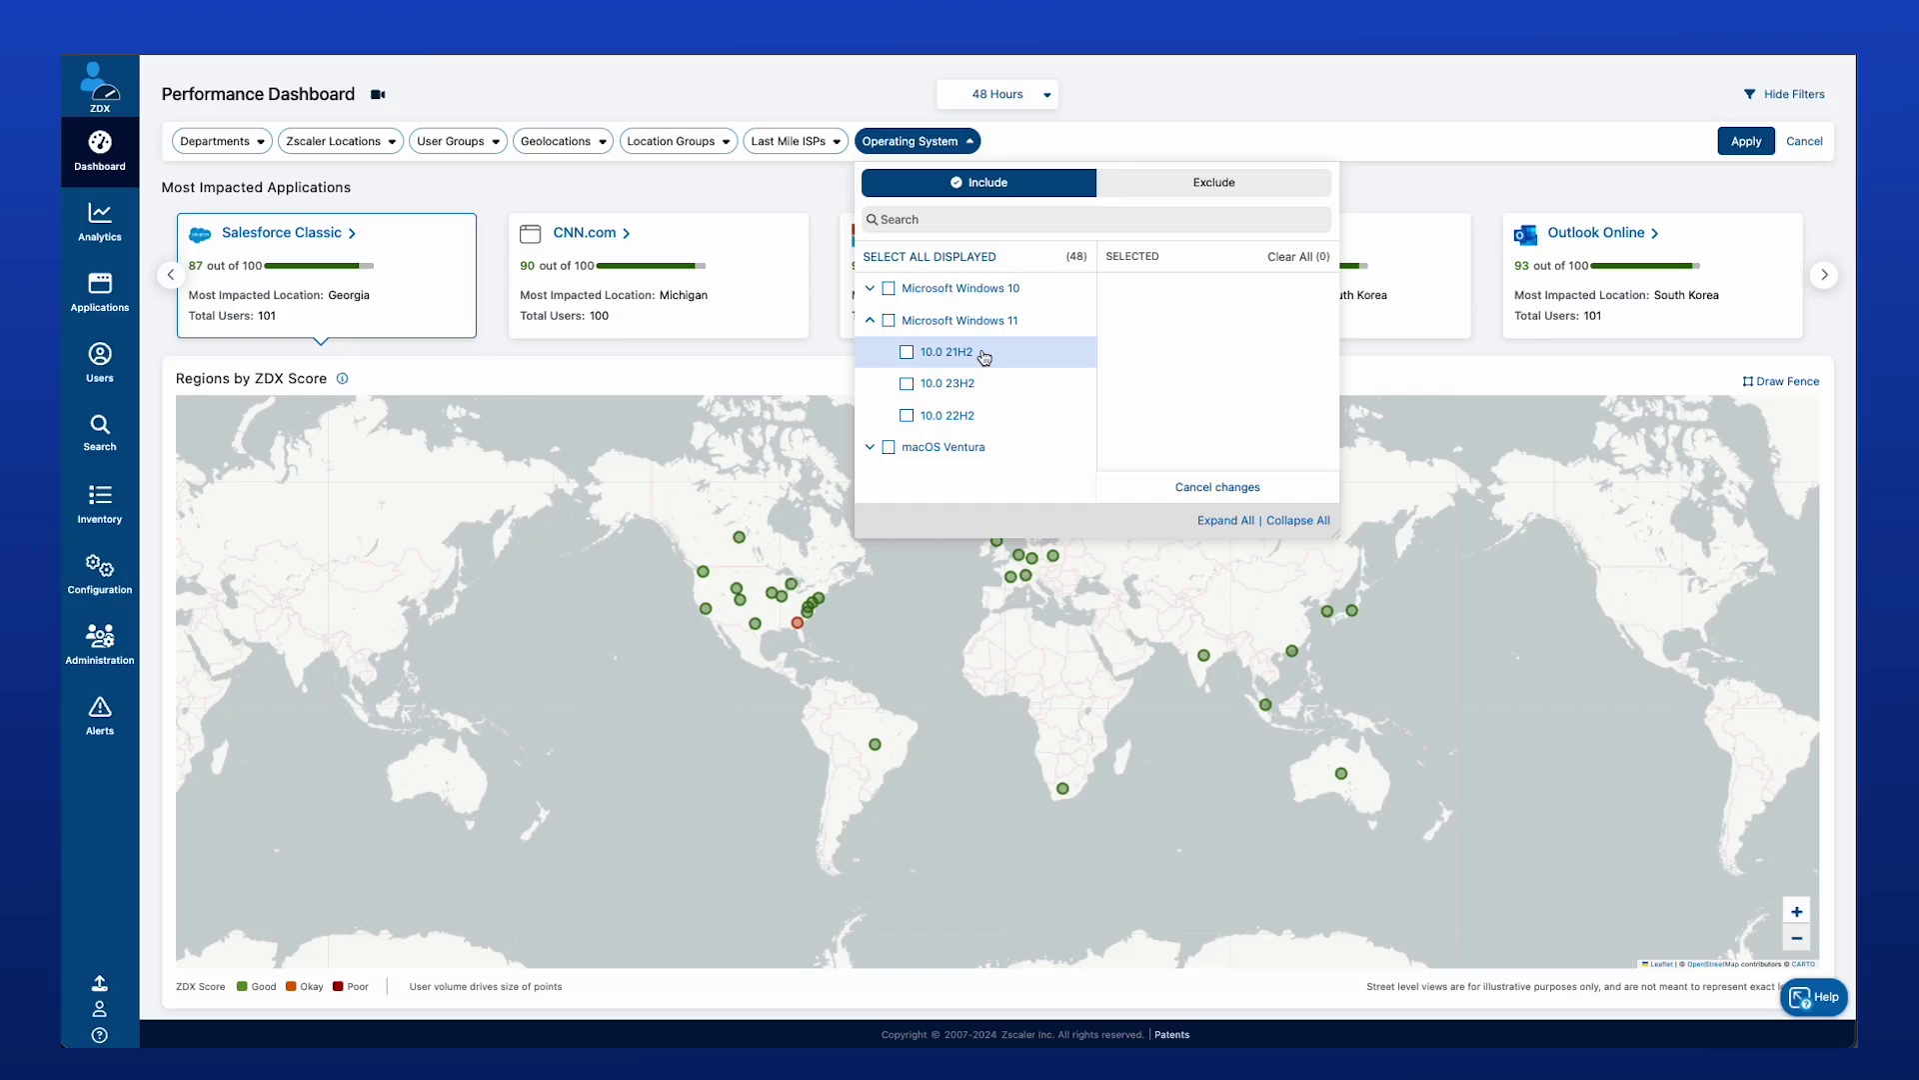
{"action": "scroll", "coordinate": [975, 385], "scroll_direction": "down", "scroll_amount": 5}
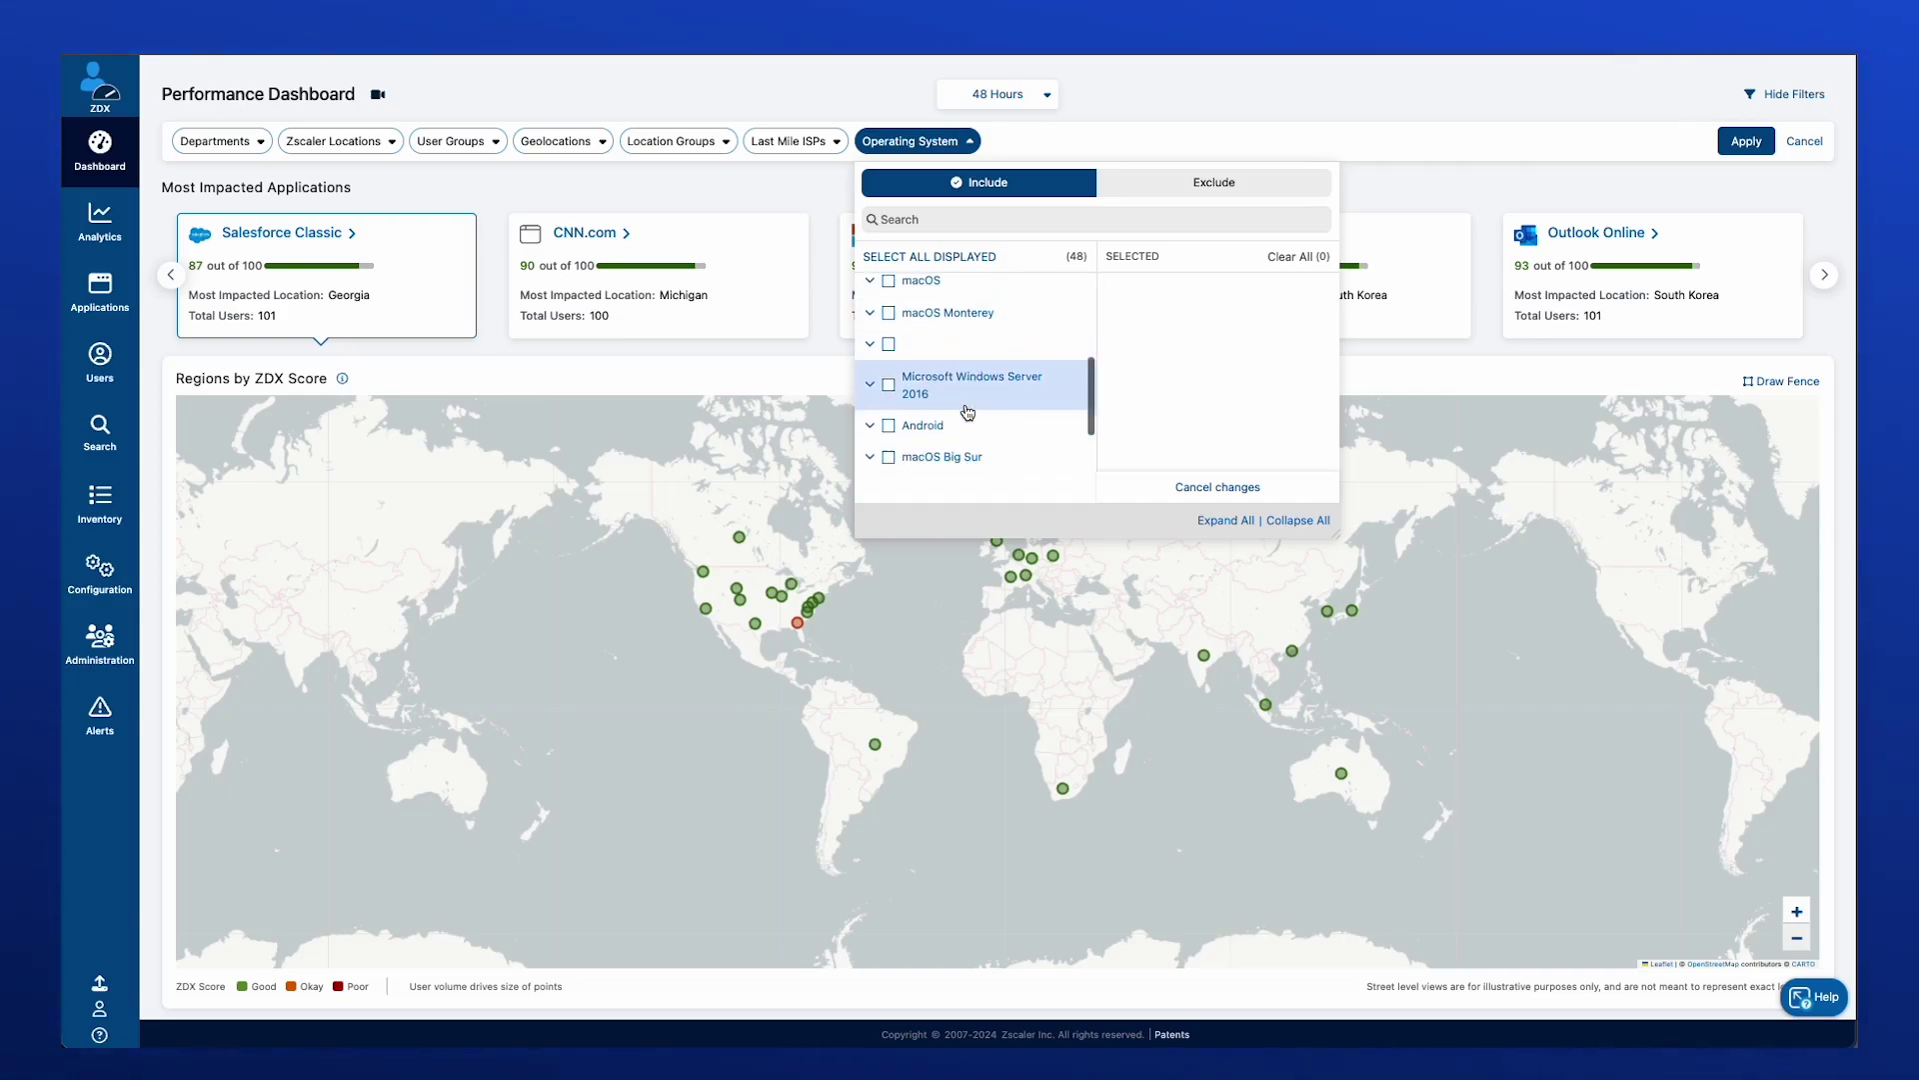
{"action": "scroll", "coordinate": [968, 412], "scroll_direction": "down", "scroll_amount": 1}
{"action": "left_click", "coordinate": [940, 403]}
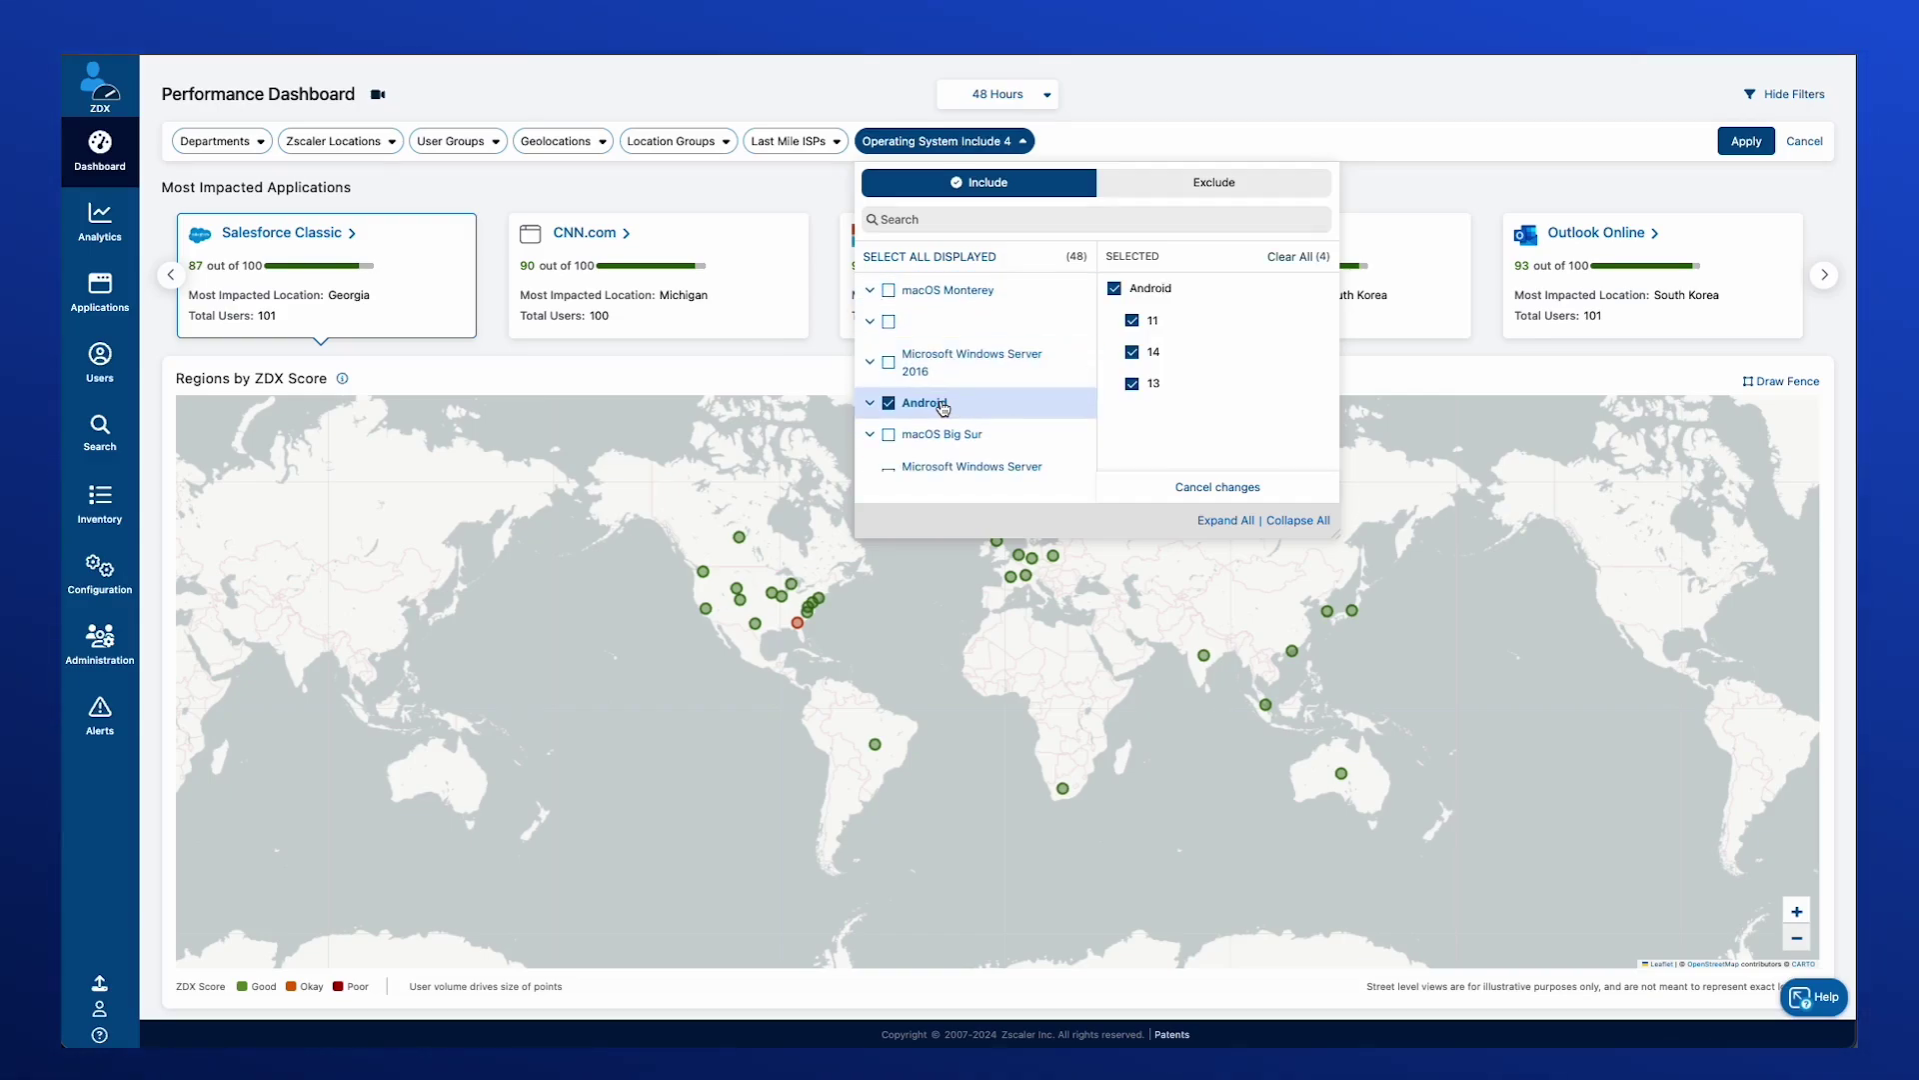
{"action": "left_click", "coordinate": [1745, 142]}
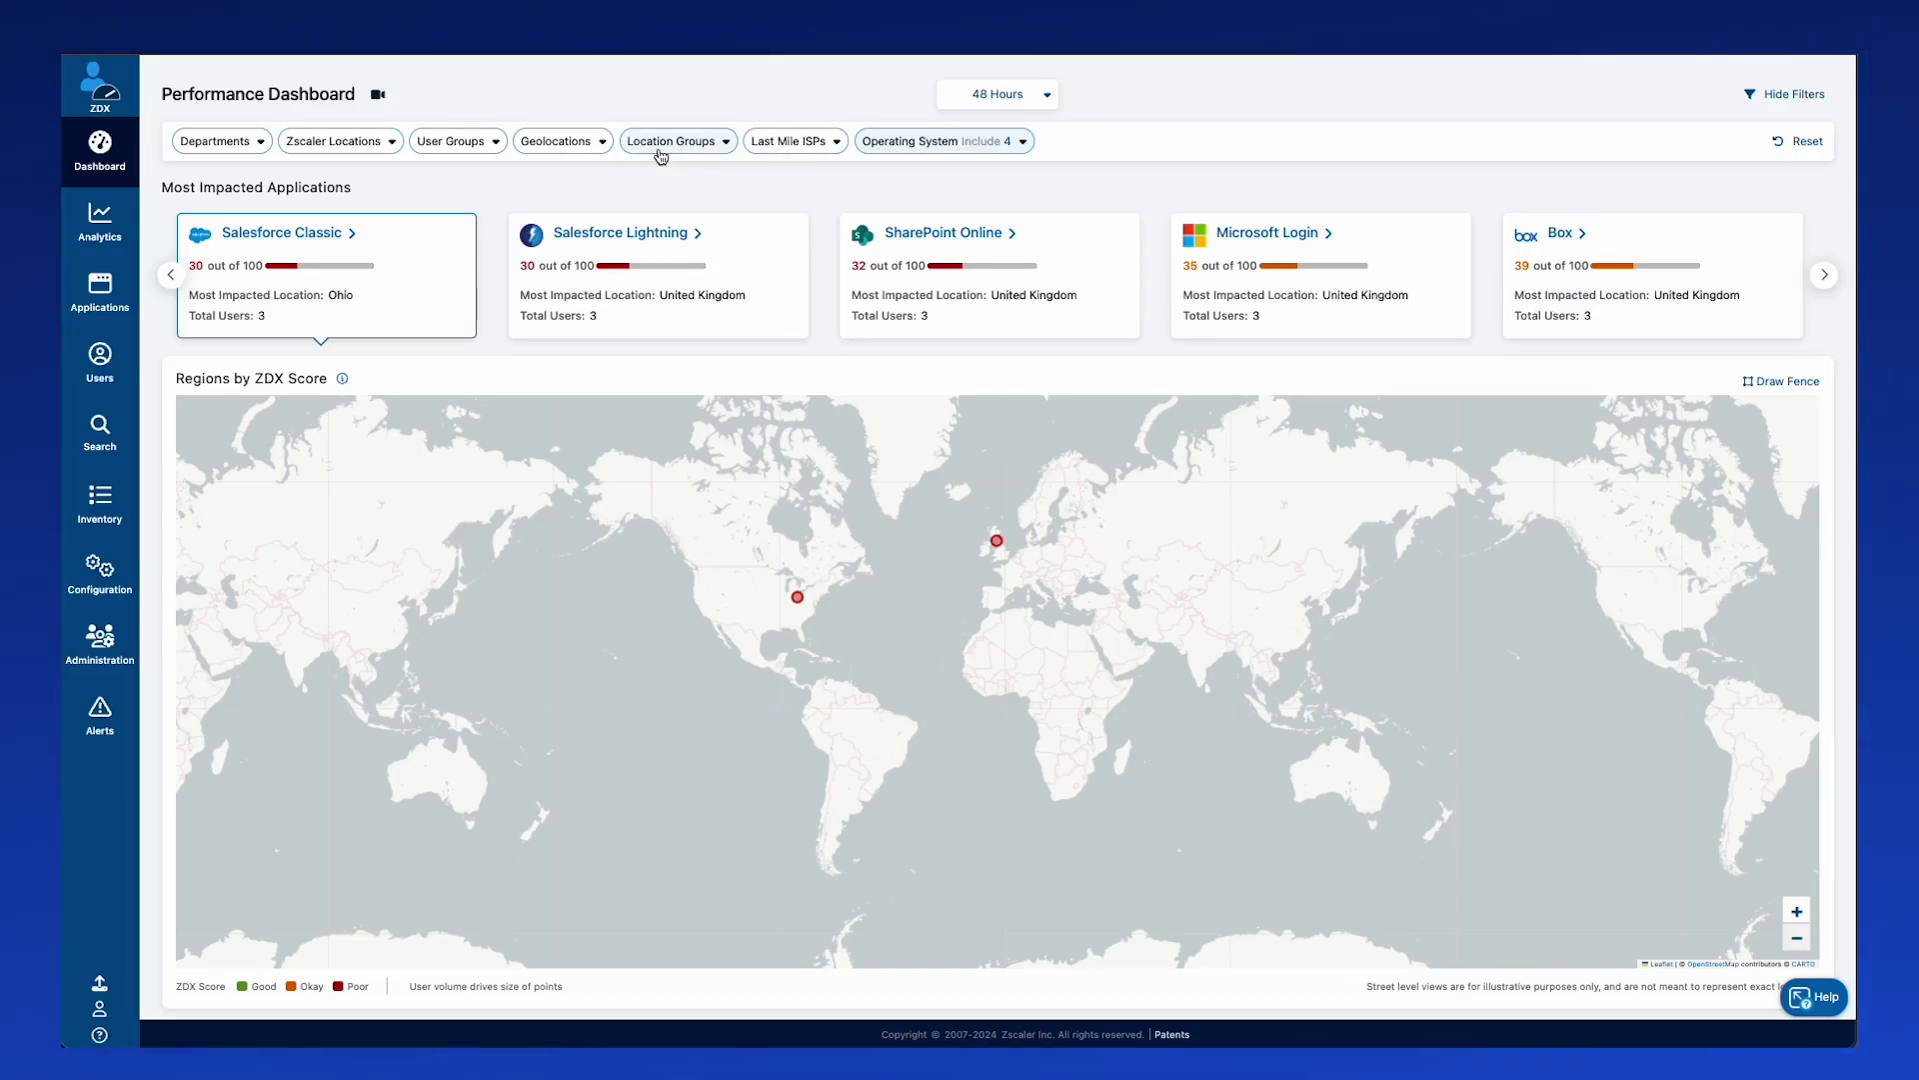
{"action": "left_click", "coordinate": [785, 150]}
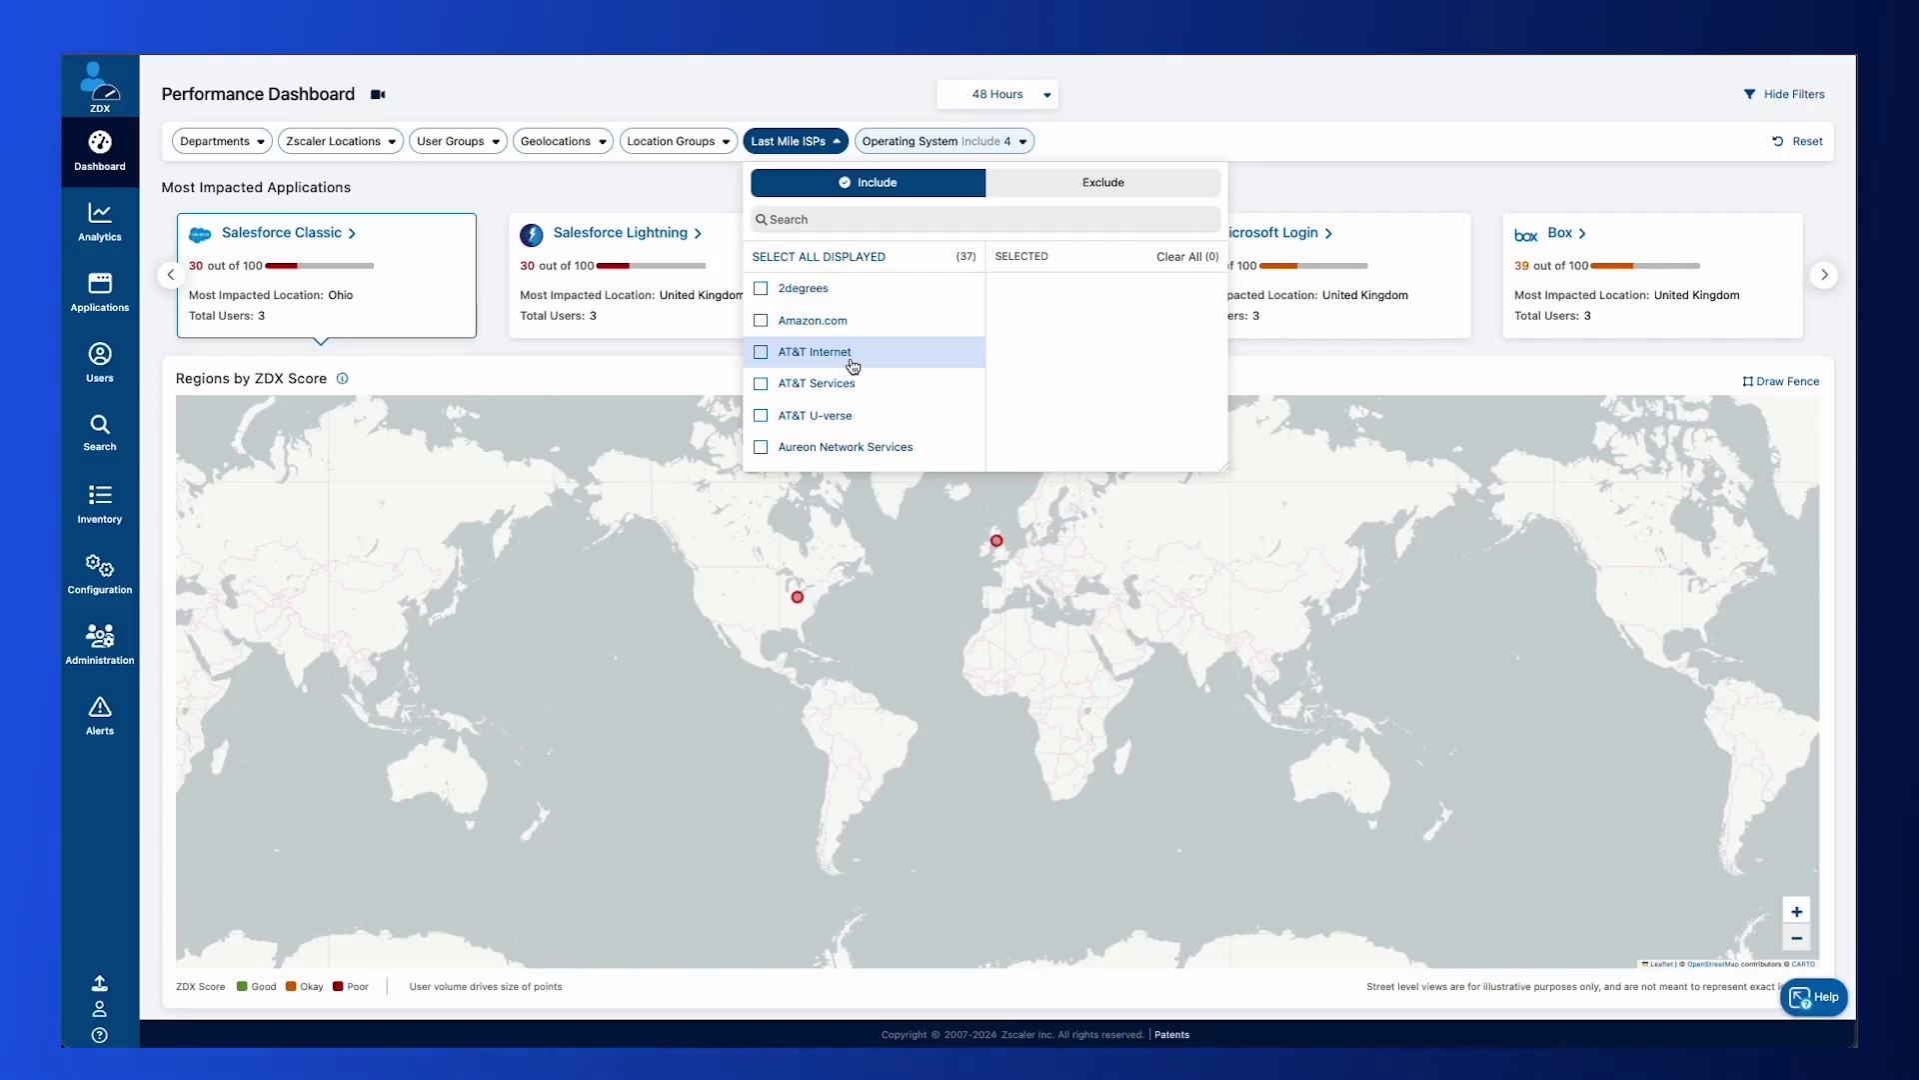
{"action": "left_click", "coordinate": [1391, 179]}
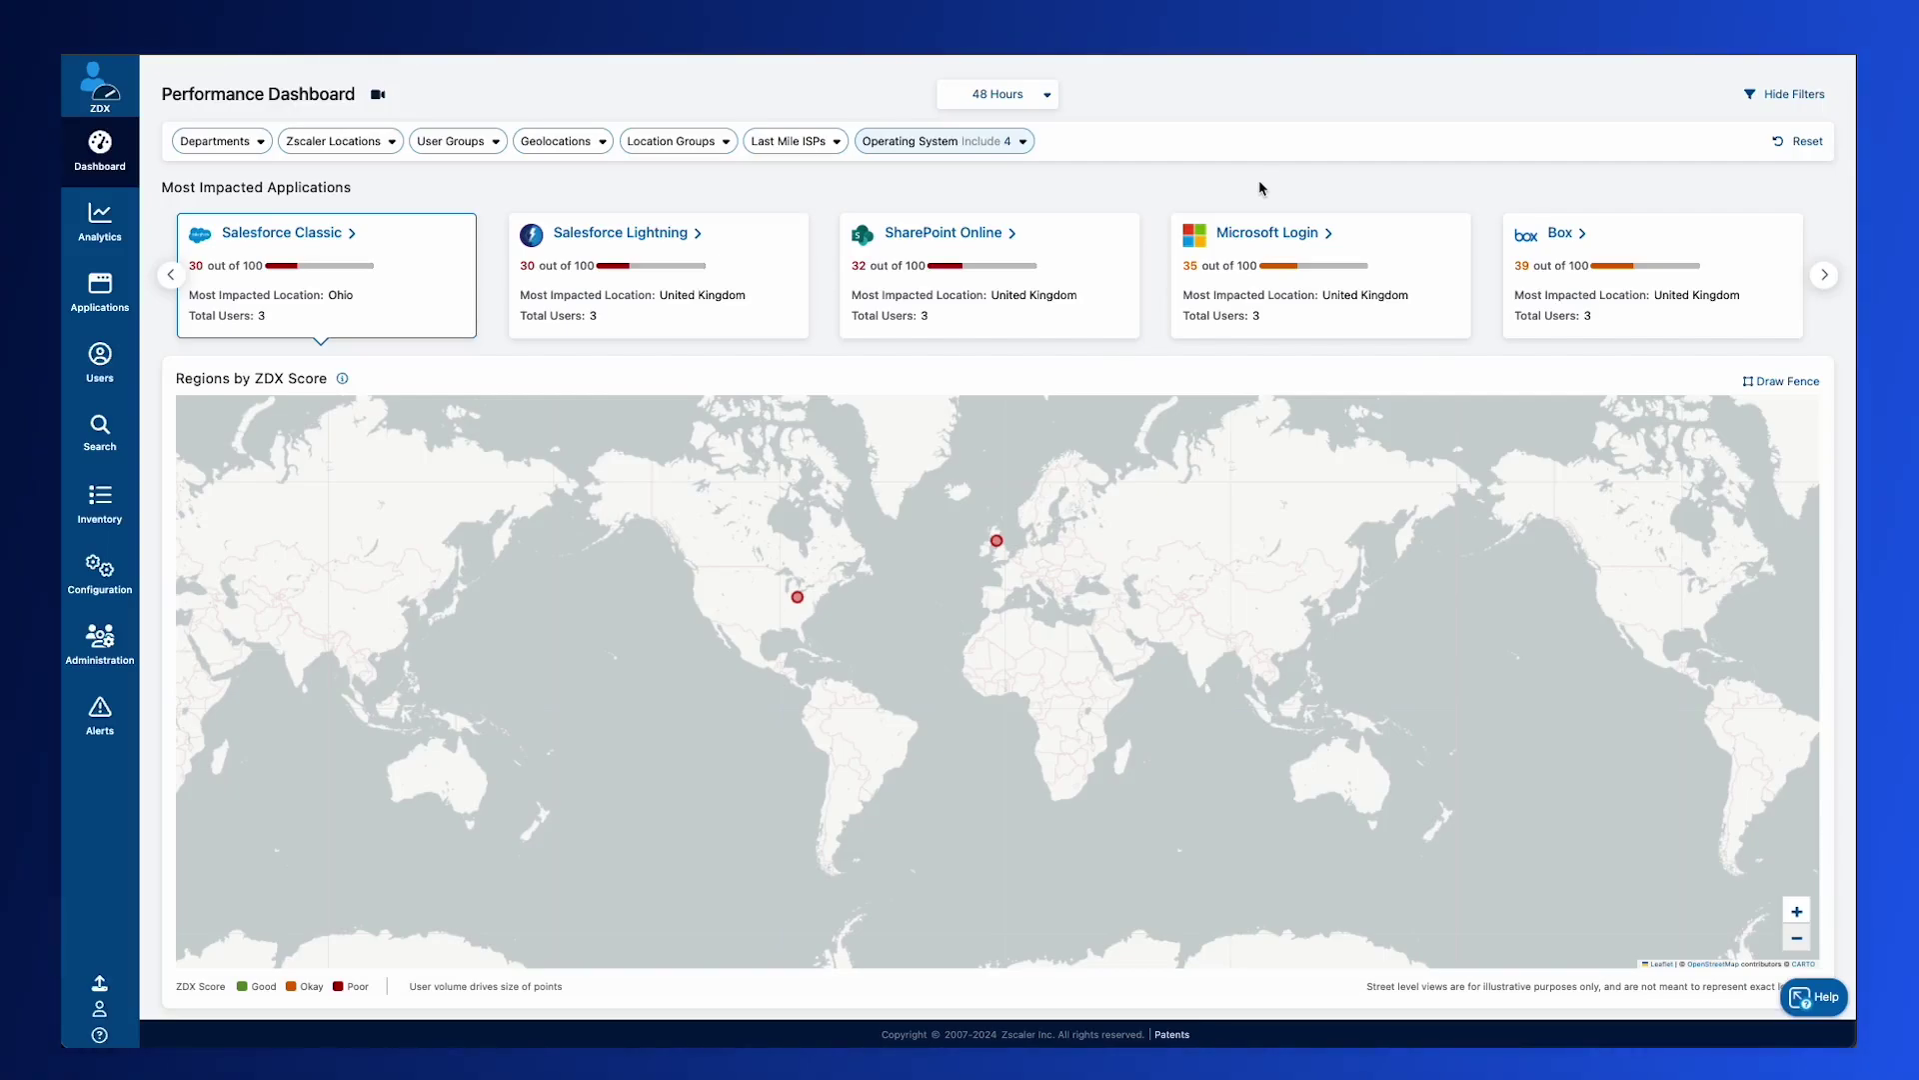
Step: Reset the filter bar to drop the Android operating system filter
{"action": "left_click", "coordinate": [1802, 142]}
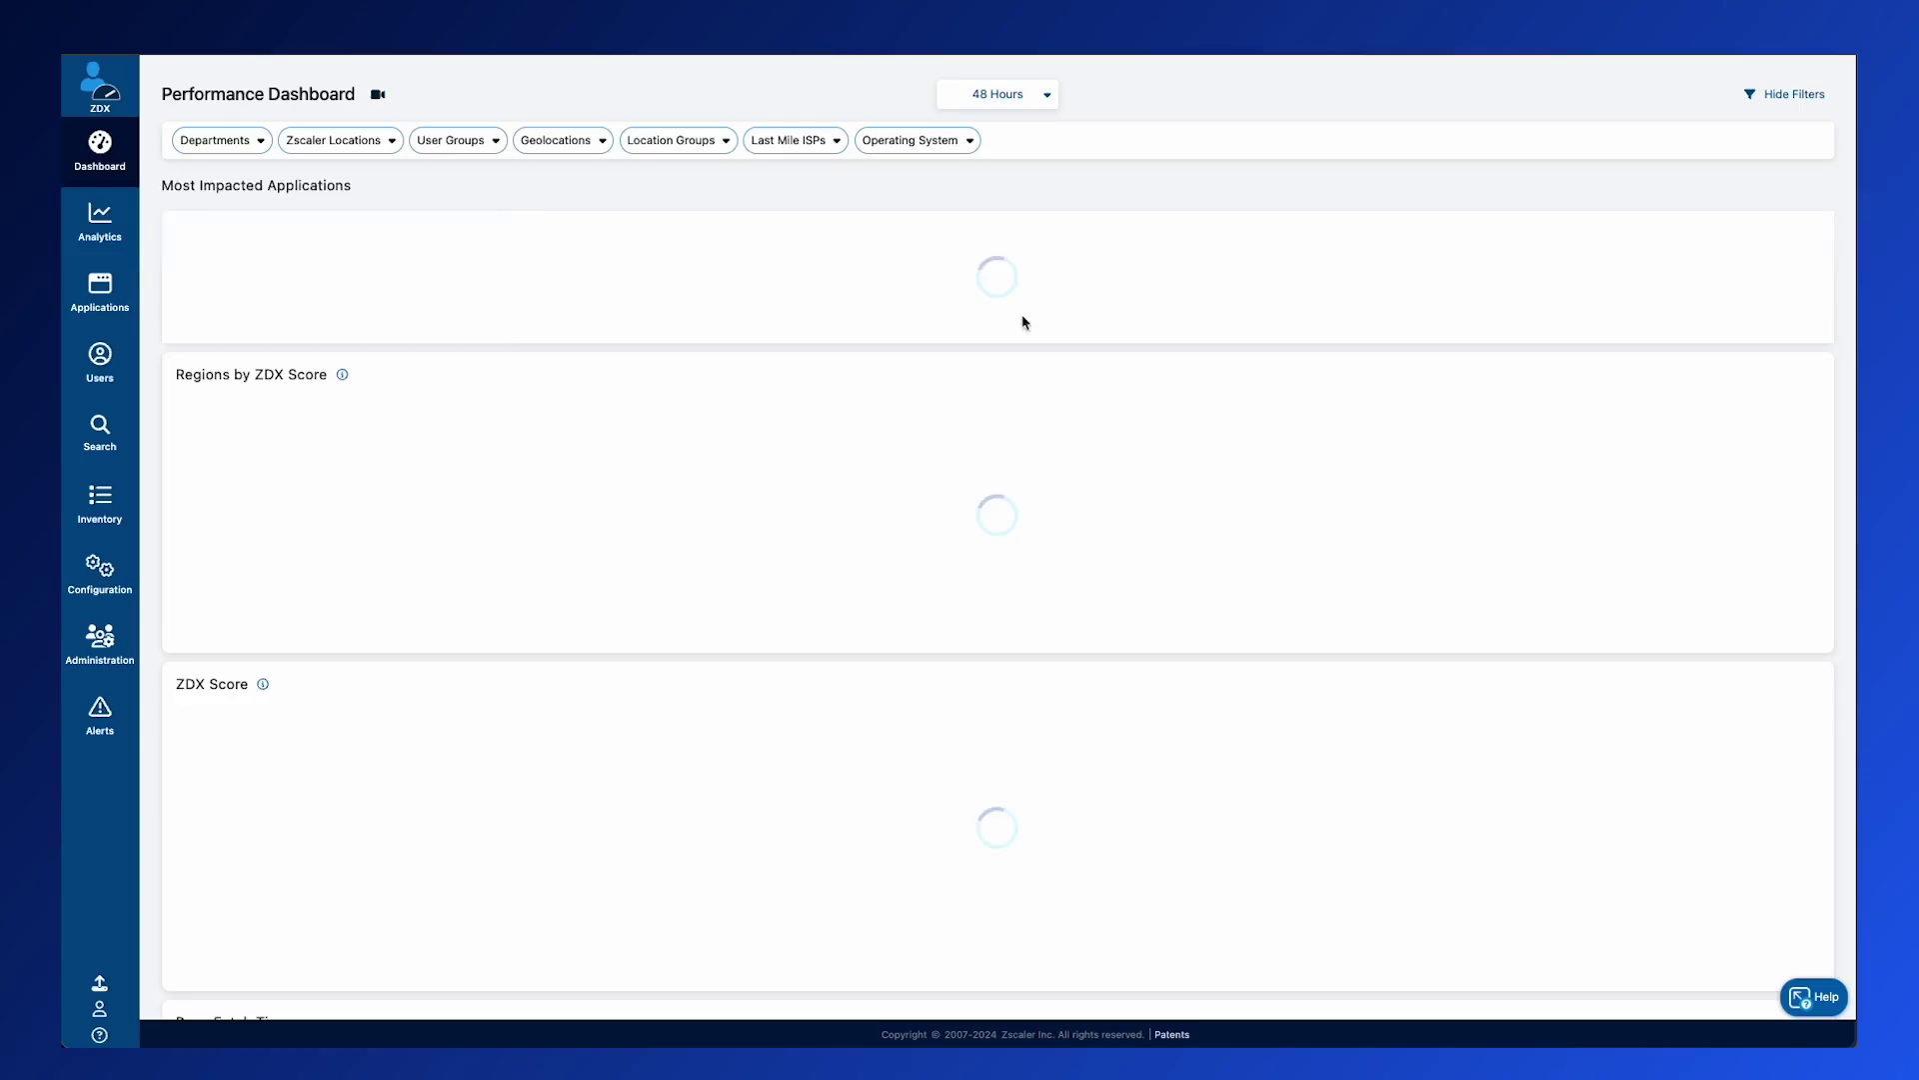